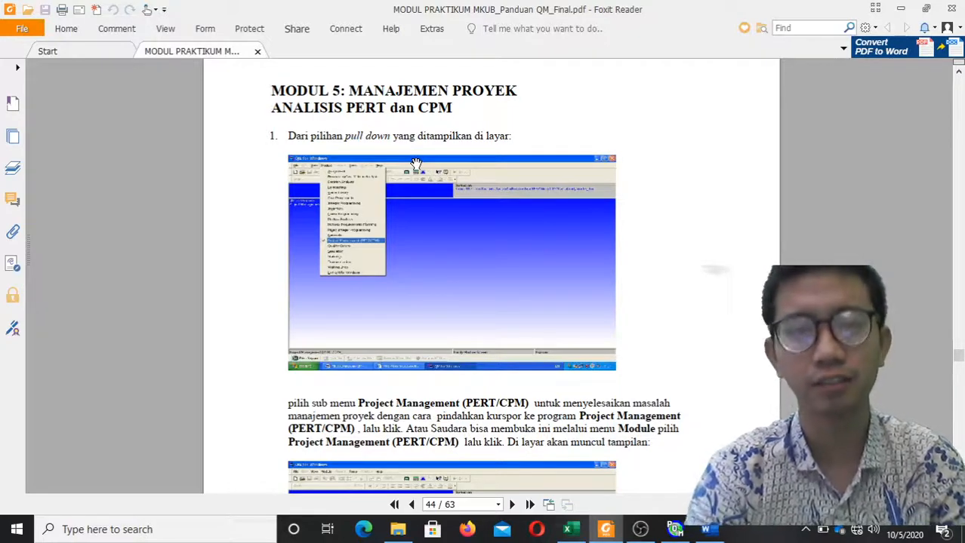
Read the PERT and CPM module in the PDF through to the METODE CPM example and its activity table.
scroll(416, 164, "down", 10)
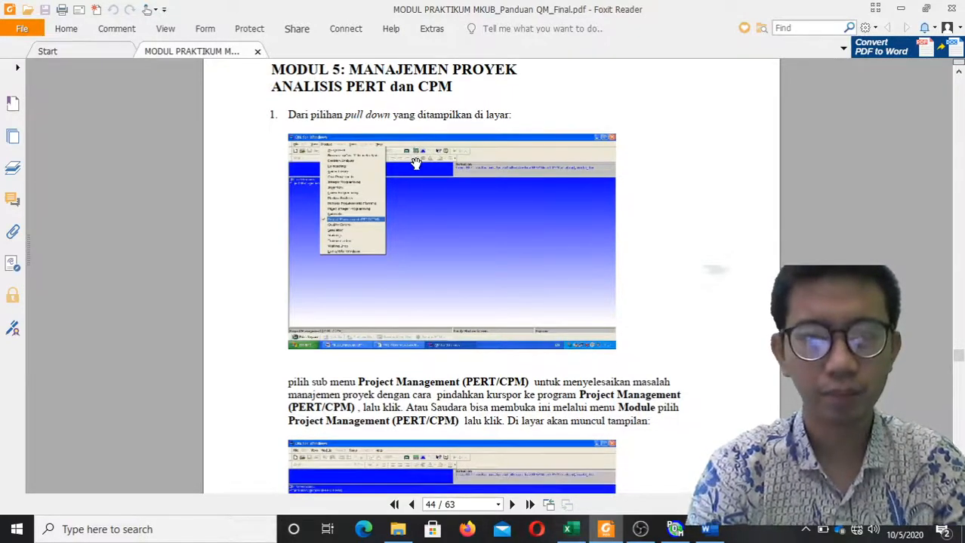
scroll(416, 164, "down", 5)
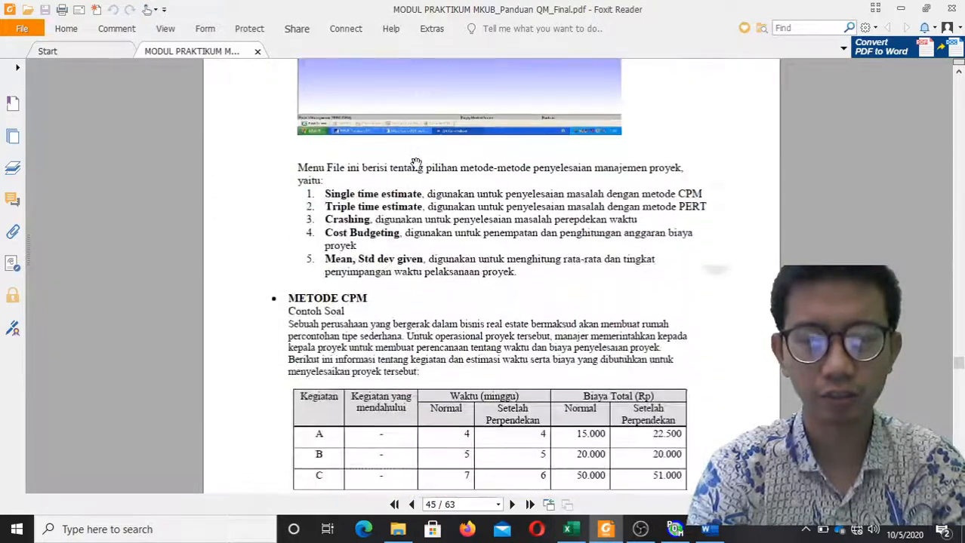
scroll(416, 160, "down", 3)
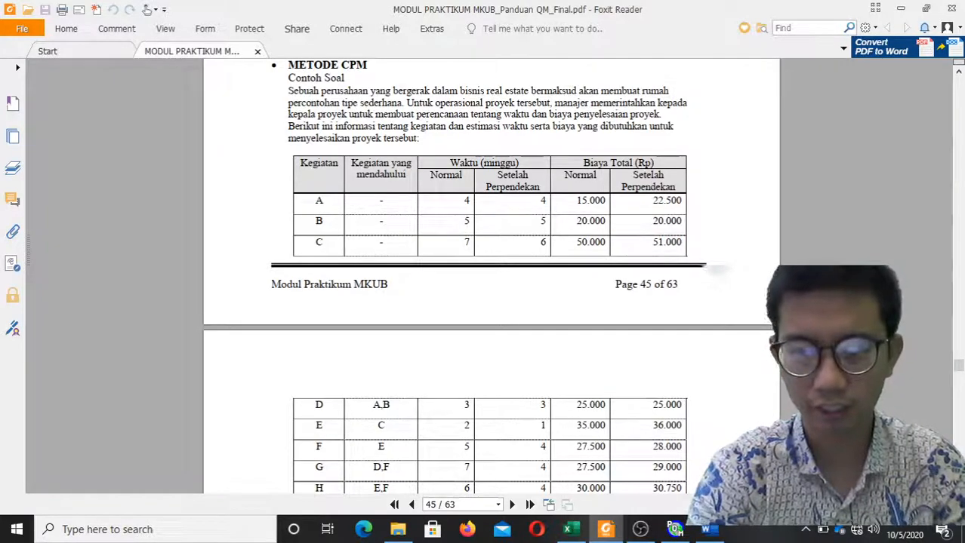
scroll(491, 276, "down", 5)
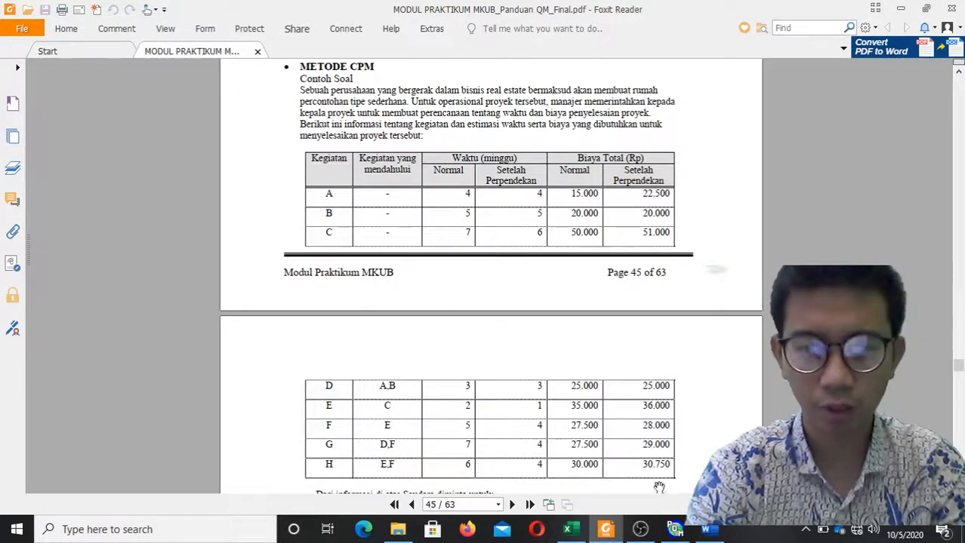
Switch to POM for Windows and exit the program without saving the untitled data set.
left_click(674, 530)
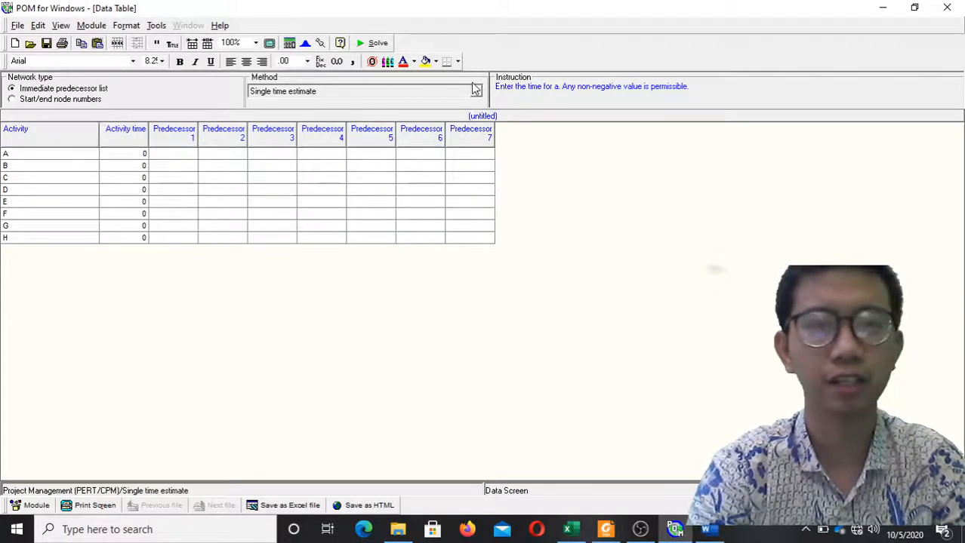
left_click(946, 7)
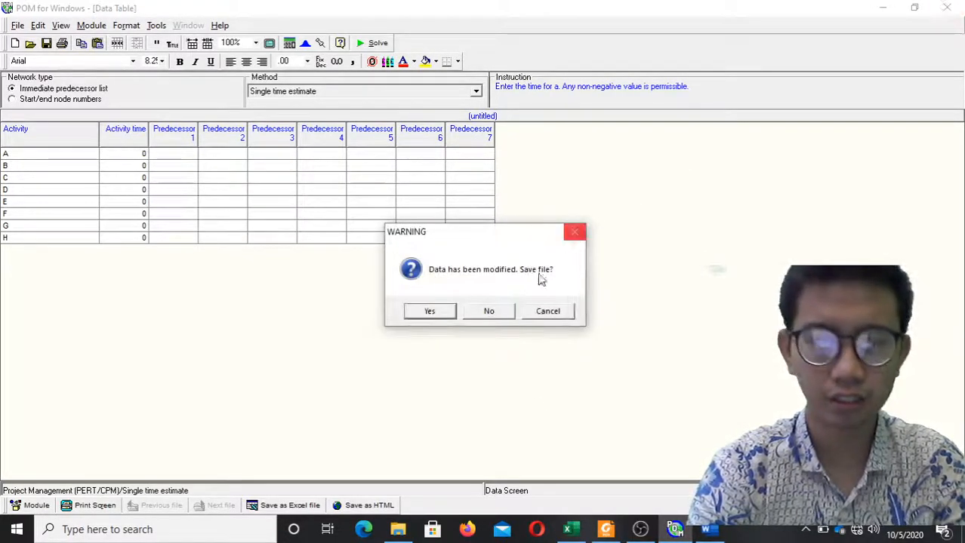
left_click(502, 317)
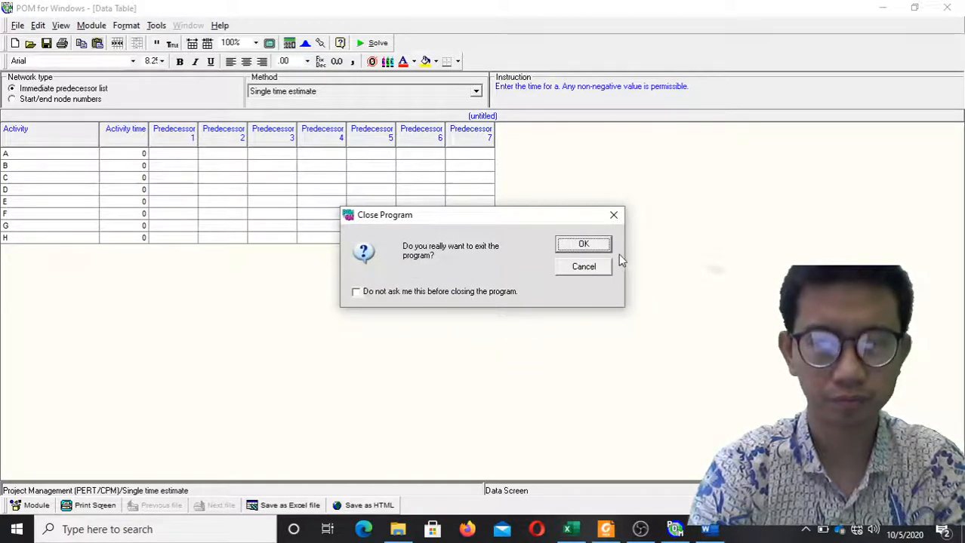
left_click(606, 249)
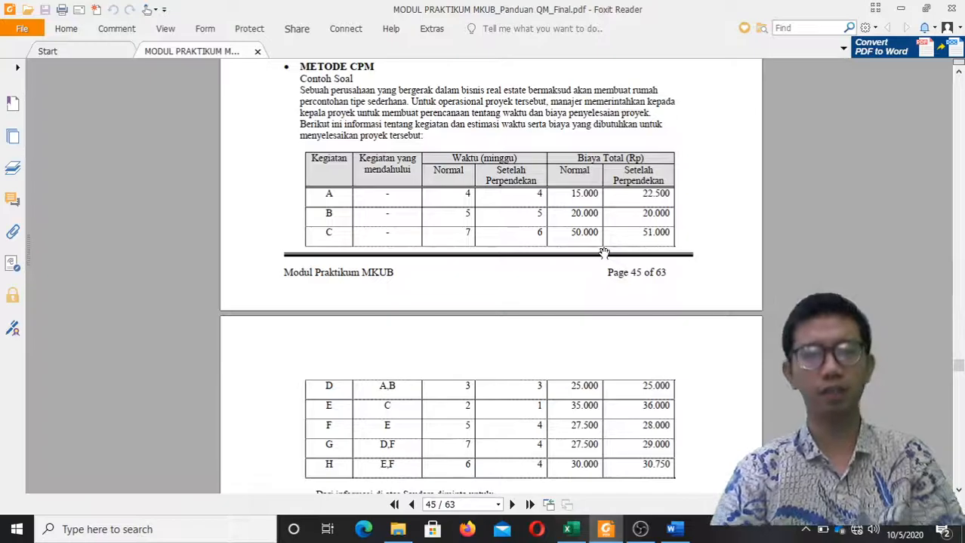
Minimize the open windows and launch POM for Windows from the desktop, dismissing its tip of the day.
left_click(901, 9)
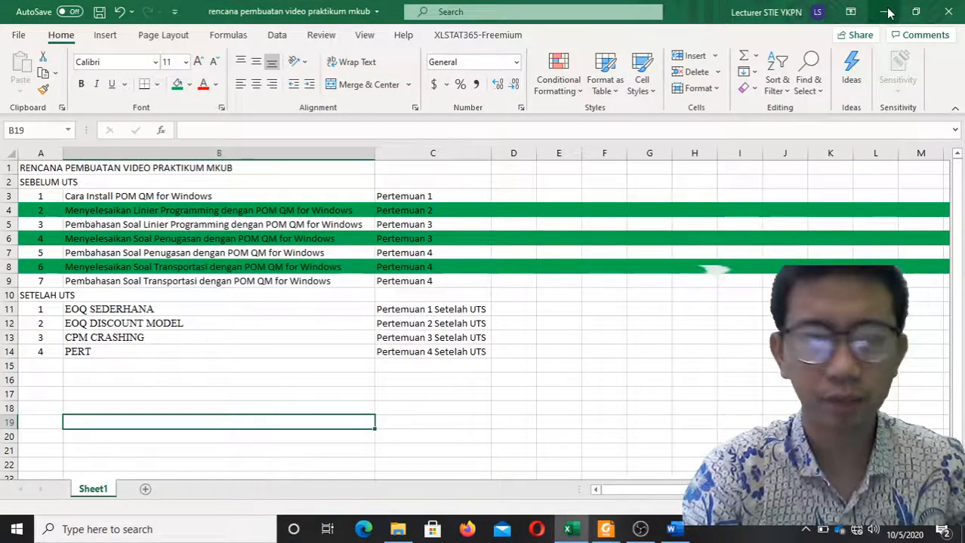
left_click(885, 11)
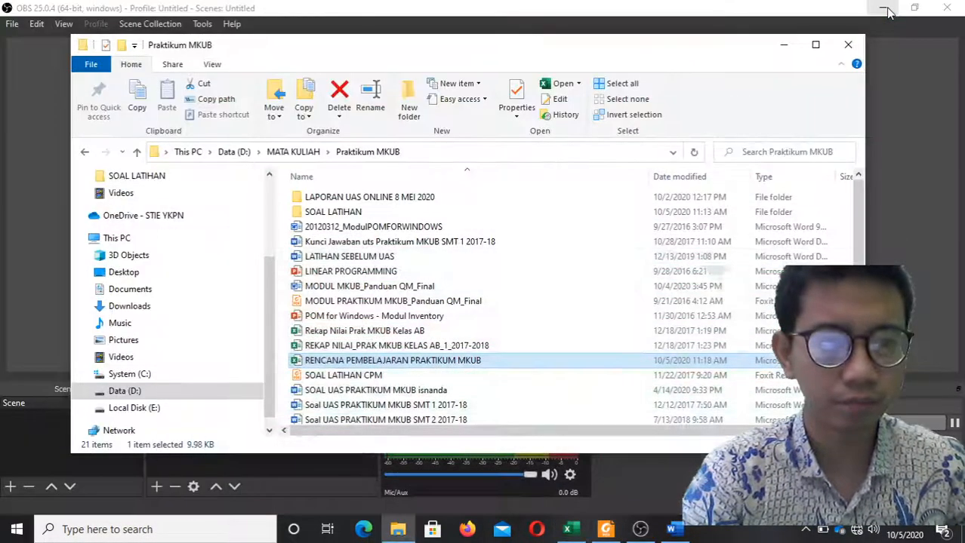
left_click(784, 46)
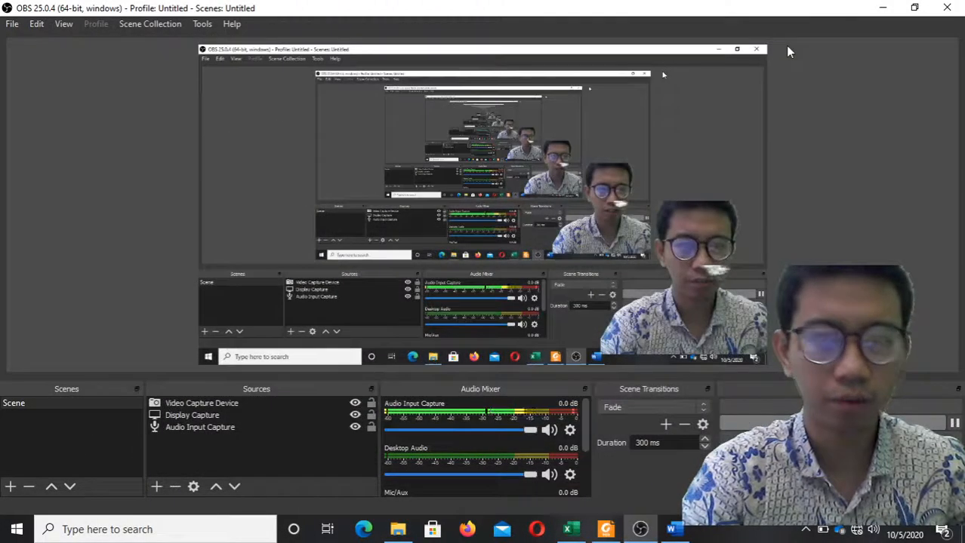
left_click(881, 10)
left_click(884, 11)
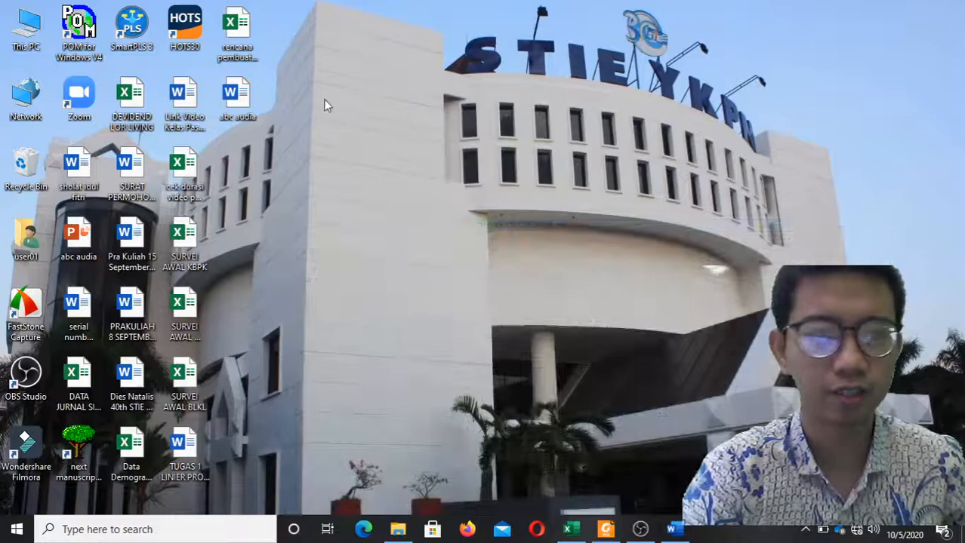
double_click(86, 39)
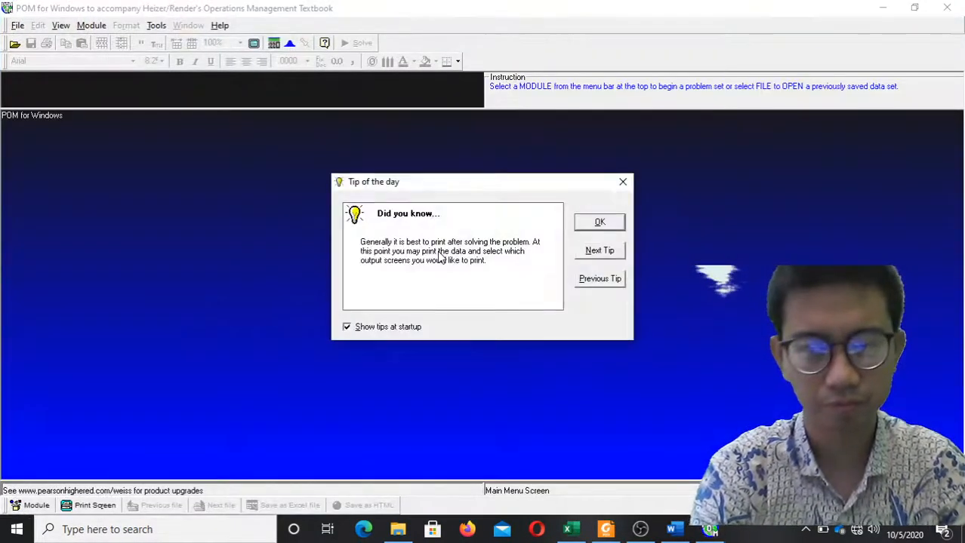
left_click(617, 220)
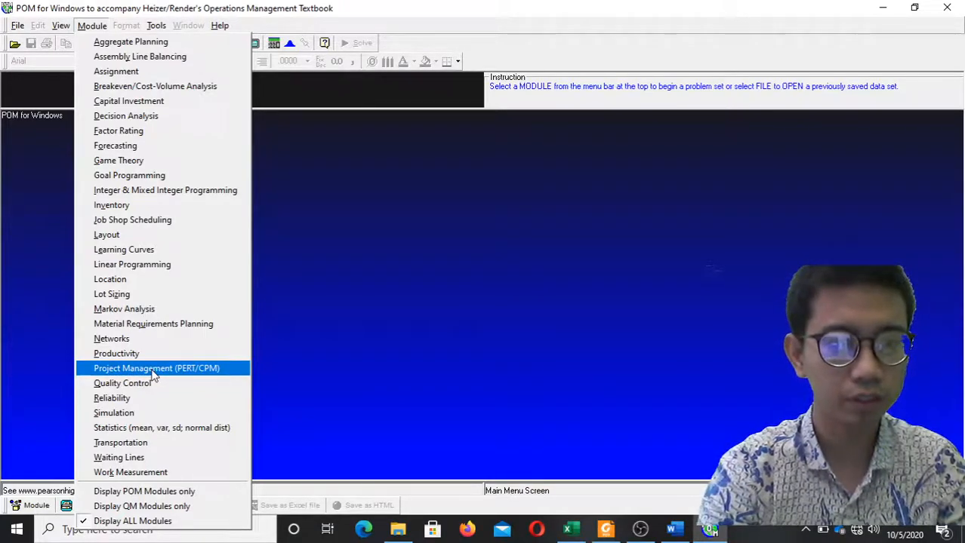
Load the Project Management (PERT/CPM) module and start a new Single time estimate data set.
left_click(151, 369)
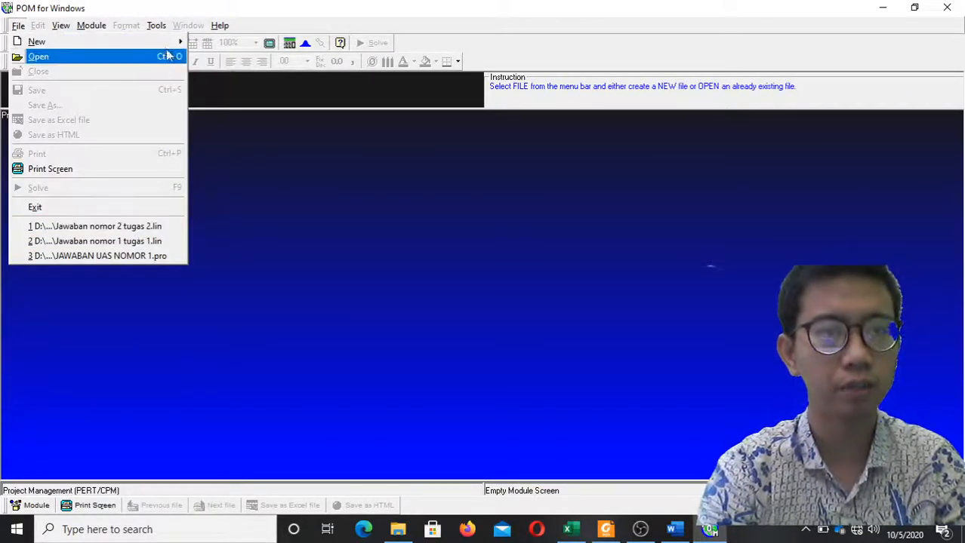
mouse_move(163, 48)
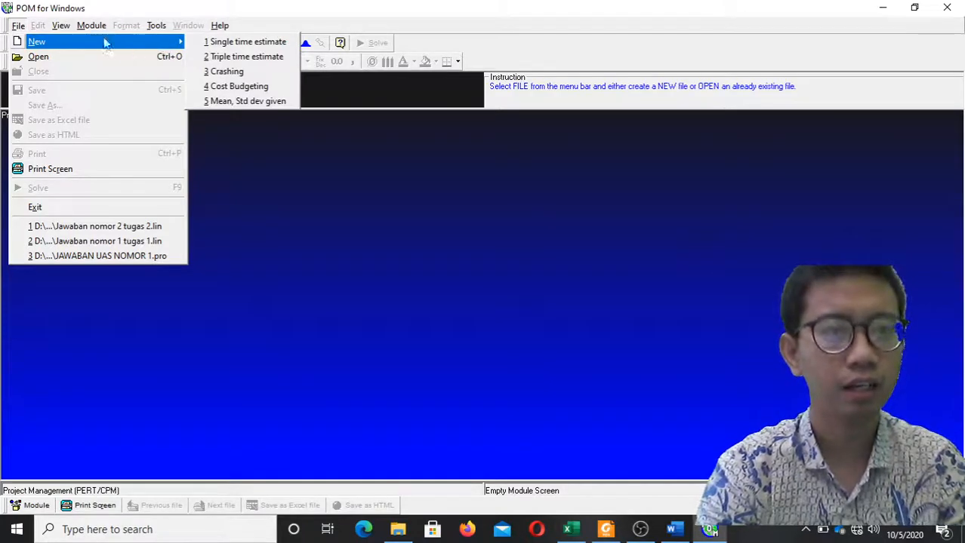
left_click(15, 29)
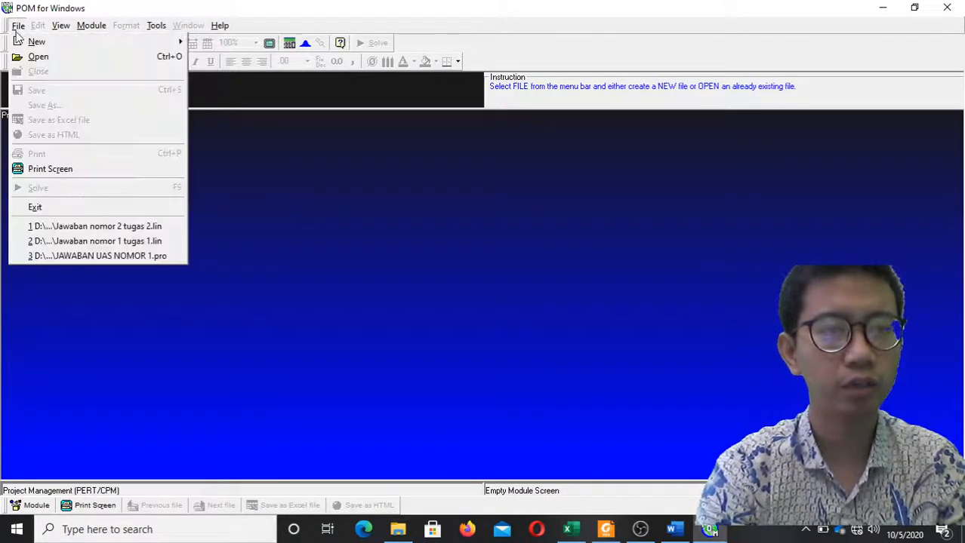
mouse_move(161, 47)
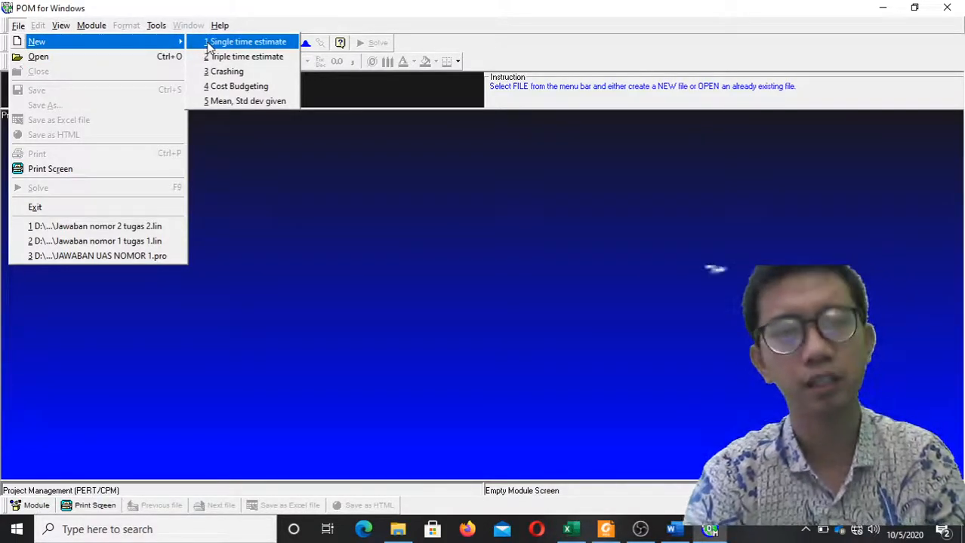
left_click(241, 42)
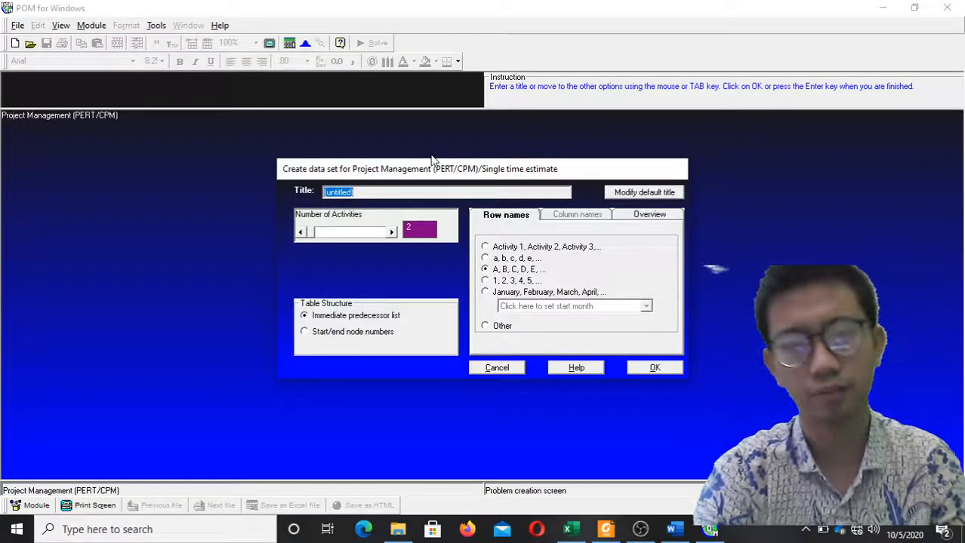
Check the example problem in the PDF and title the new data set REAL ESTATE.
left_click(604, 532)
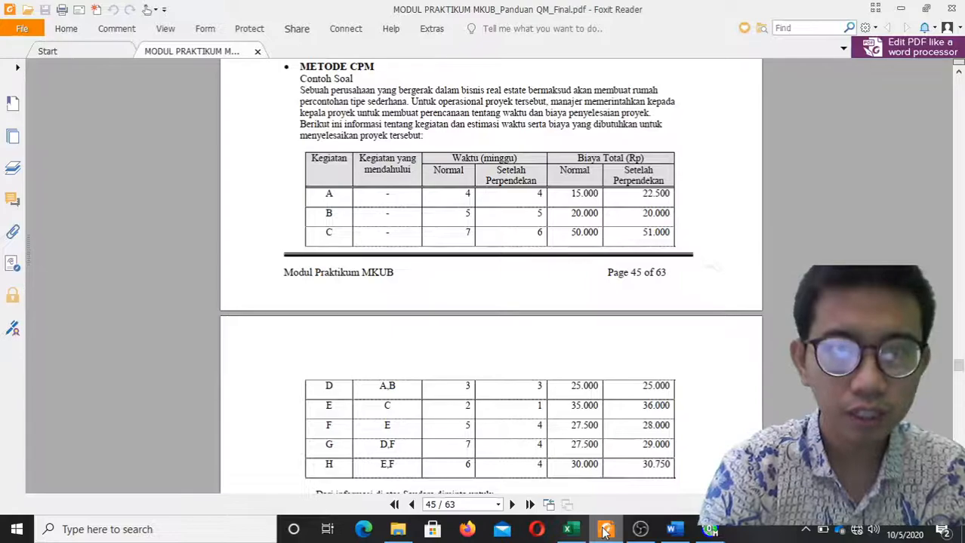
left_click(605, 532)
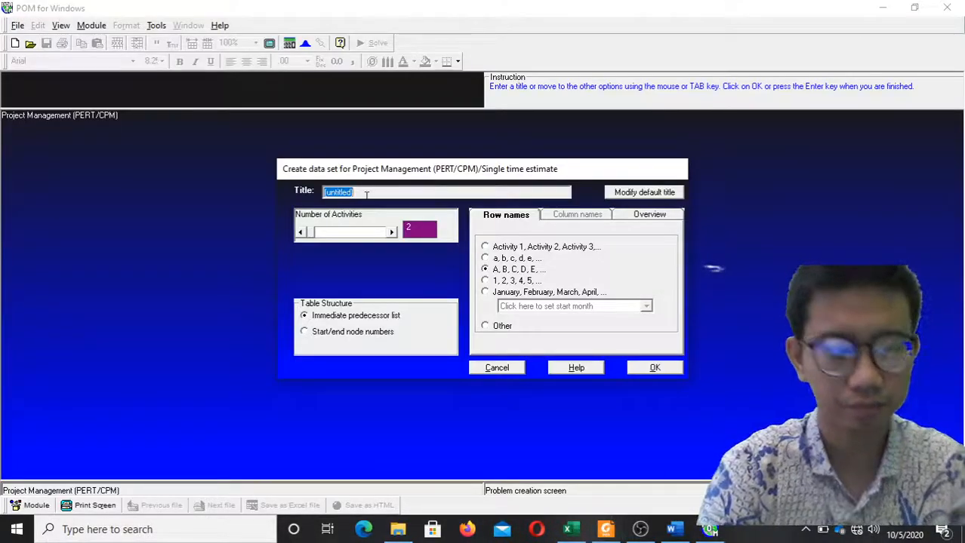
type("REAL ESTATE")
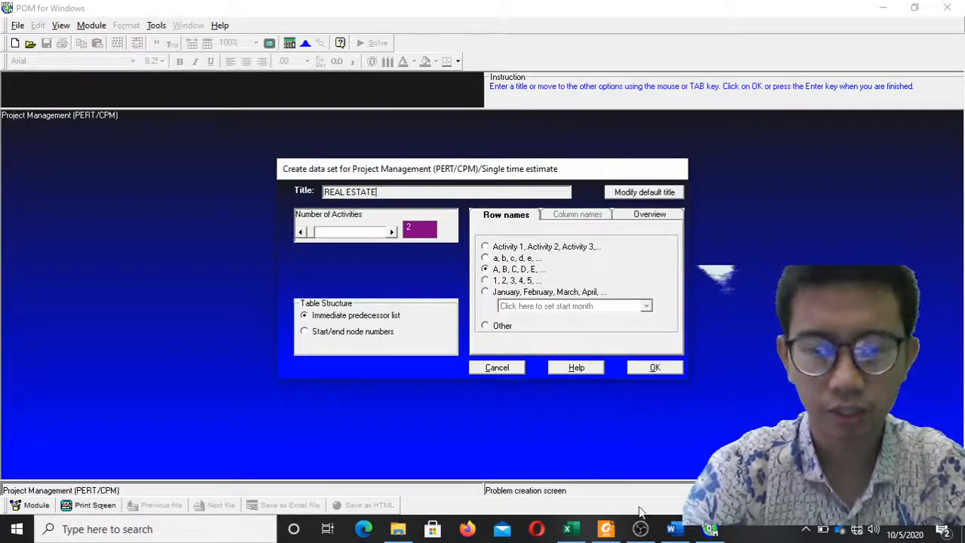
Check activities A to H in the PDF table, then create the data set with 8 activities.
left_click(607, 530)
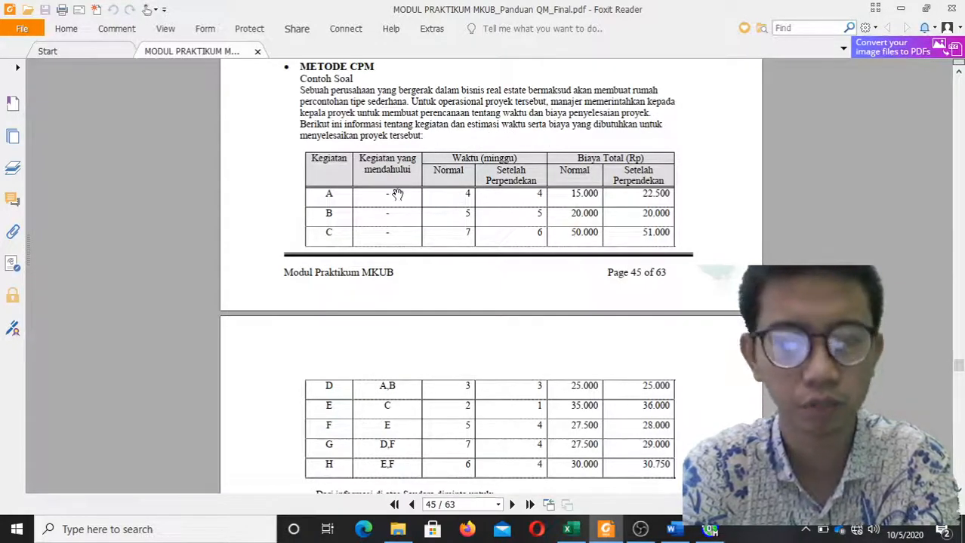
scroll(398, 191, "down", 2)
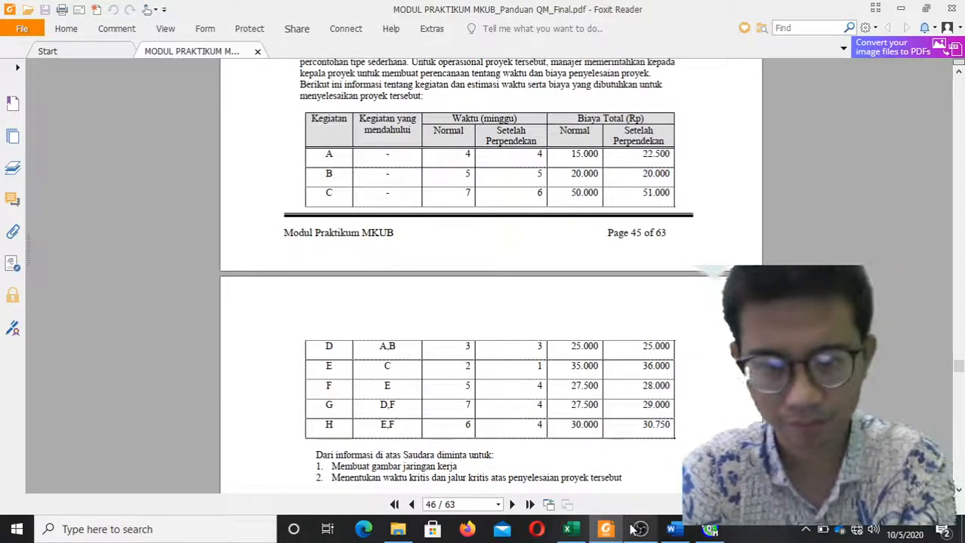
left_click(709, 529)
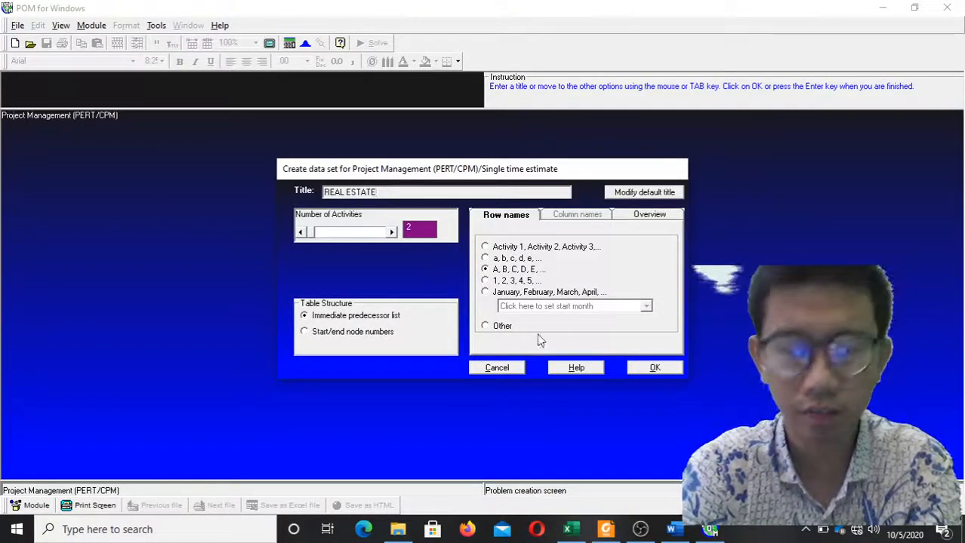
left_click(605, 529)
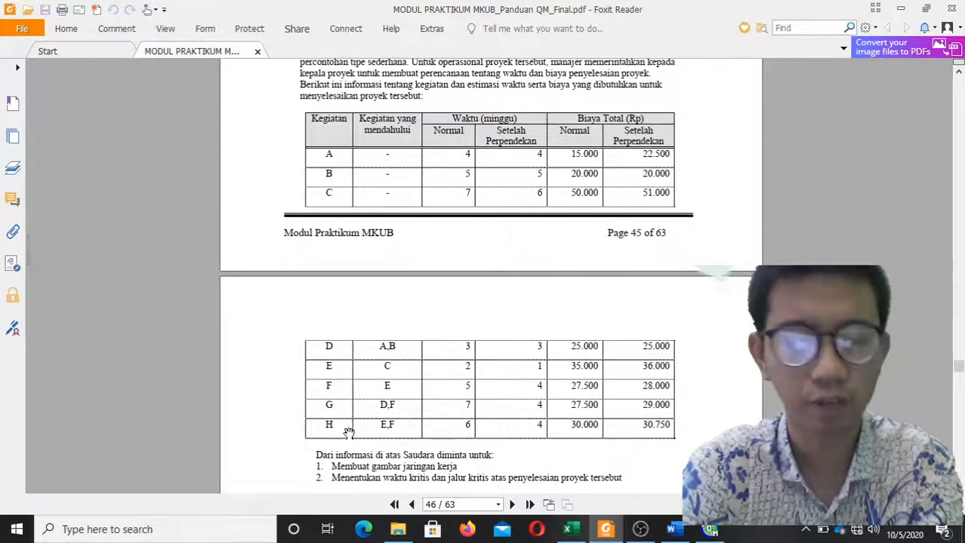
left_click(711, 531)
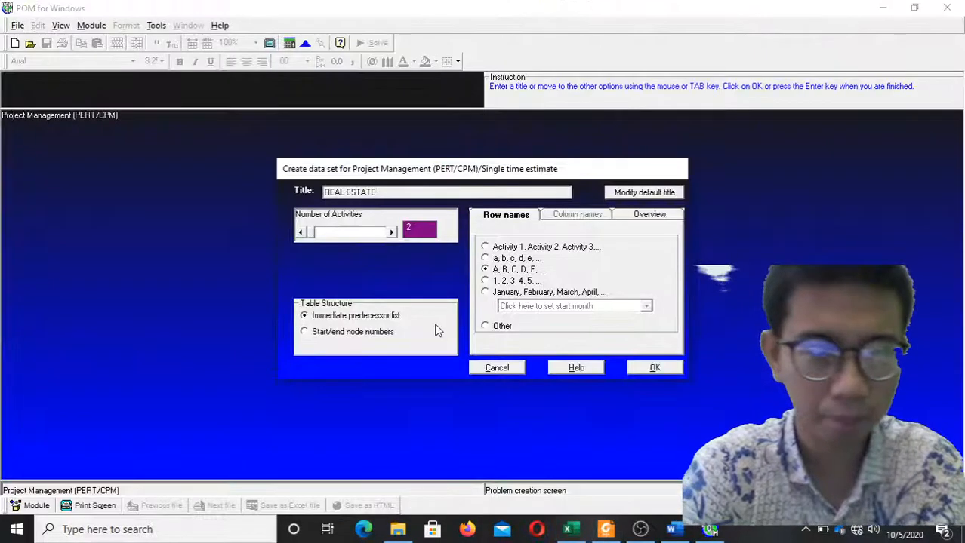
left_click(390, 232)
left_click(390, 233)
left_click(390, 232)
left_click(390, 232)
left_click(391, 233)
left_click(390, 232)
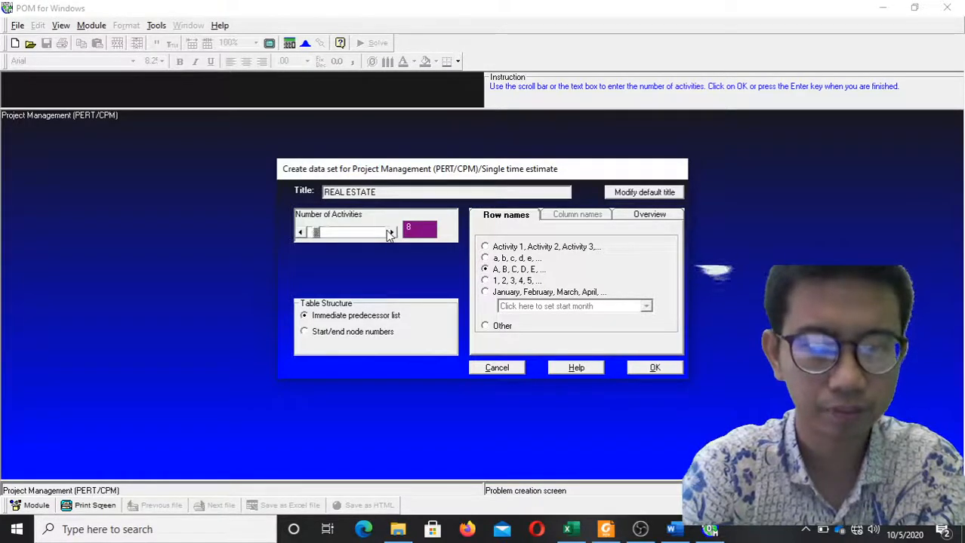
left_click(655, 368)
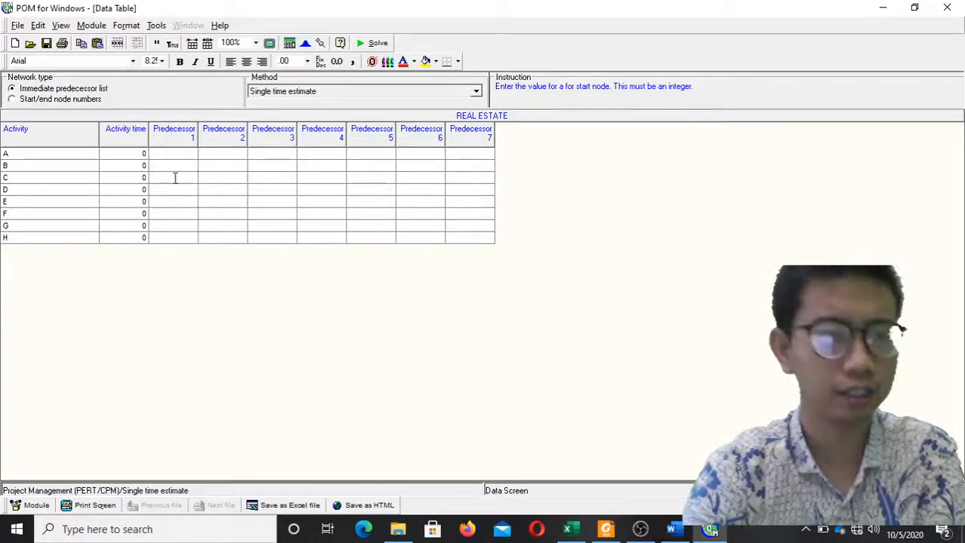
Examine the activity time and predecessor columns of the REAL ESTATE data table.
left_click(86, 152)
left_click(132, 153)
left_click(126, 130)
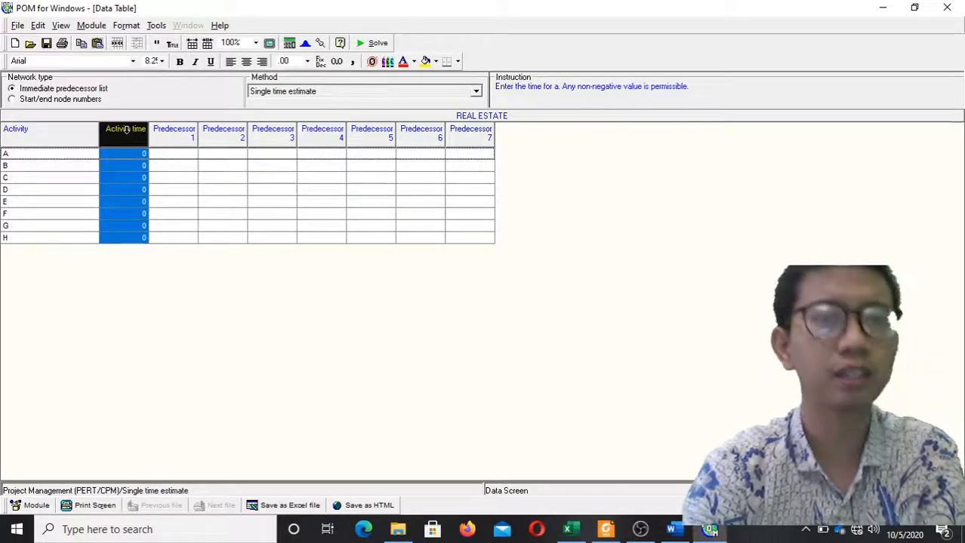
left_click(174, 152)
left_click(137, 153)
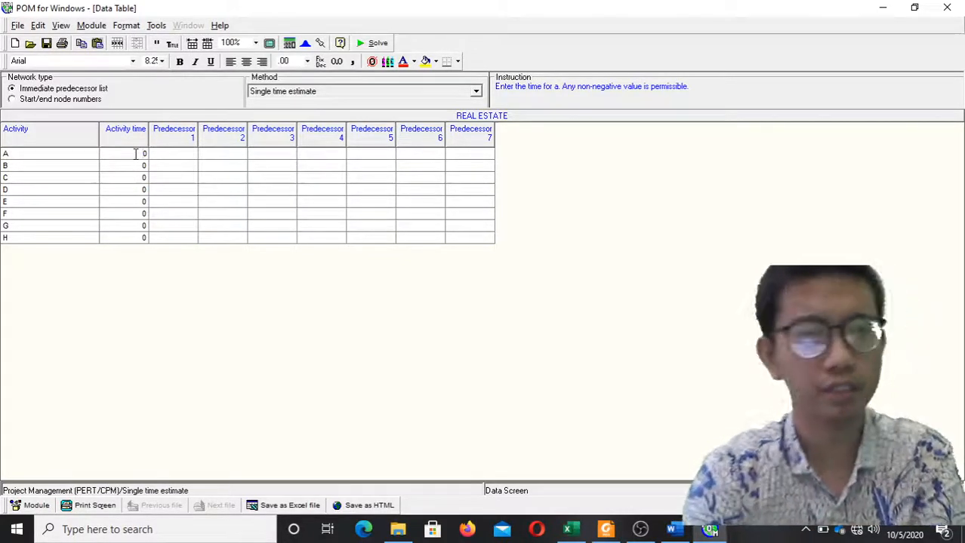
left_click(188, 160)
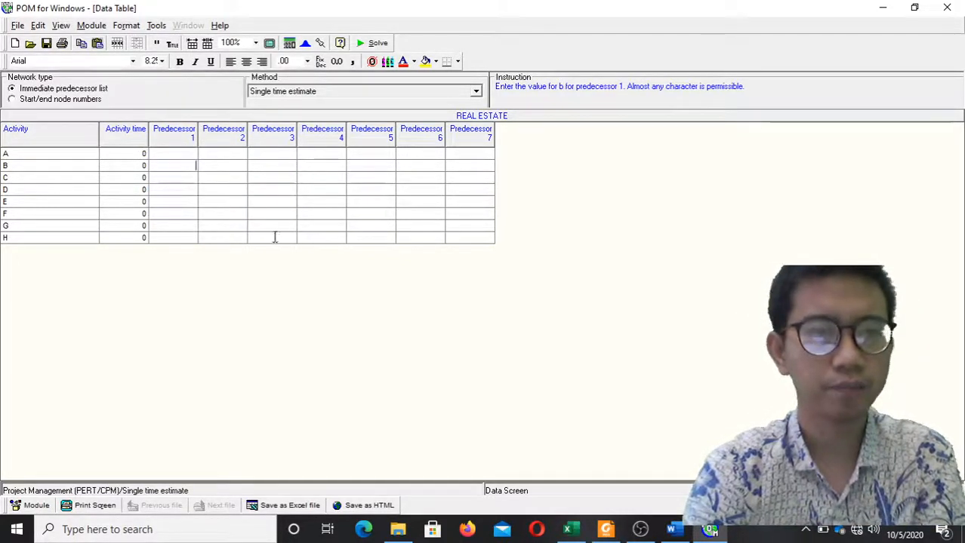
left_click(179, 135)
left_click(208, 134)
left_click(172, 131)
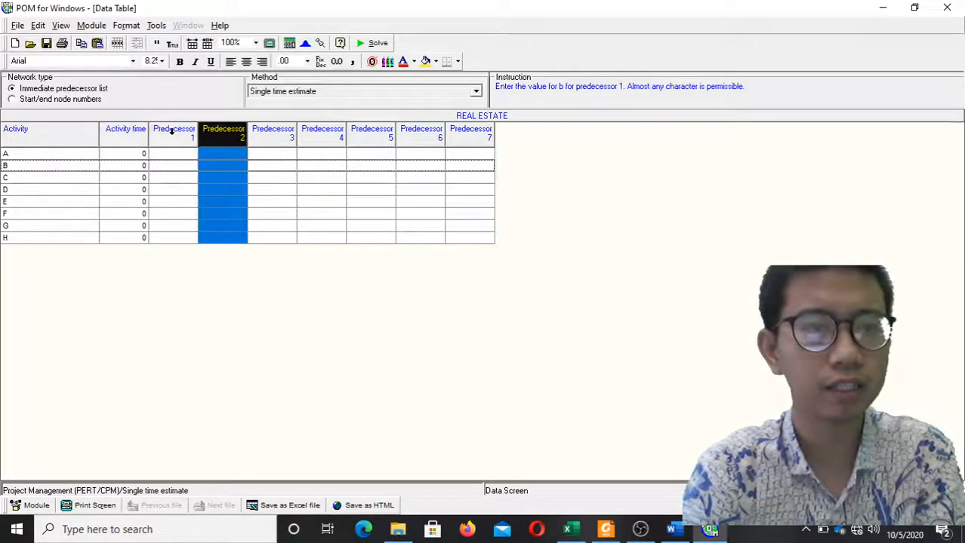
left_click(172, 161)
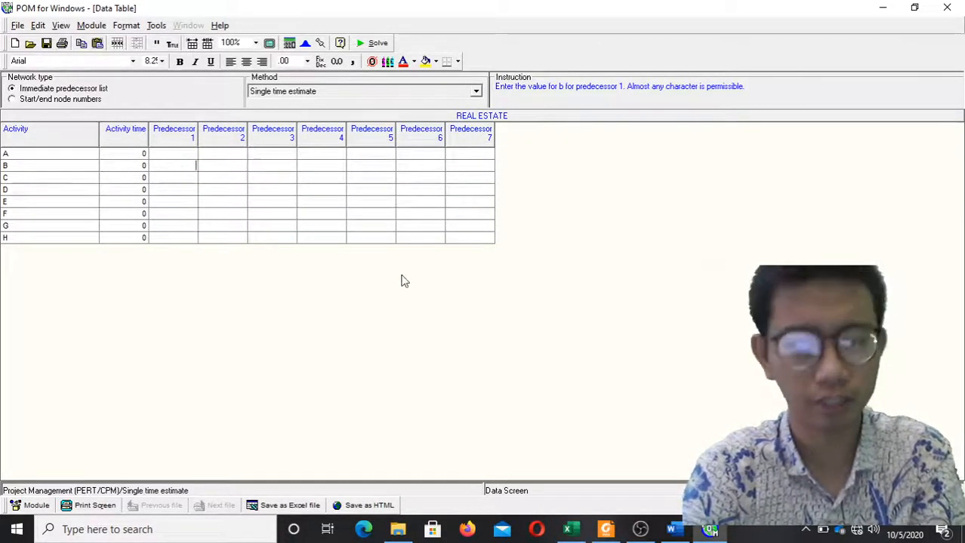
Arrange the data table window and the PDF reader side by side so the PDF's activity table stays readable during data entry.
left_click(914, 8)
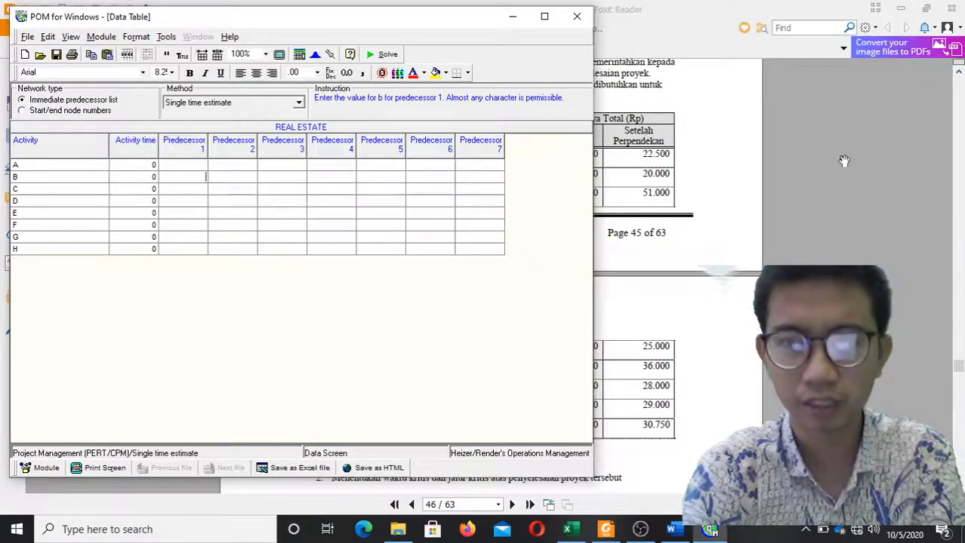
left_click(925, 9)
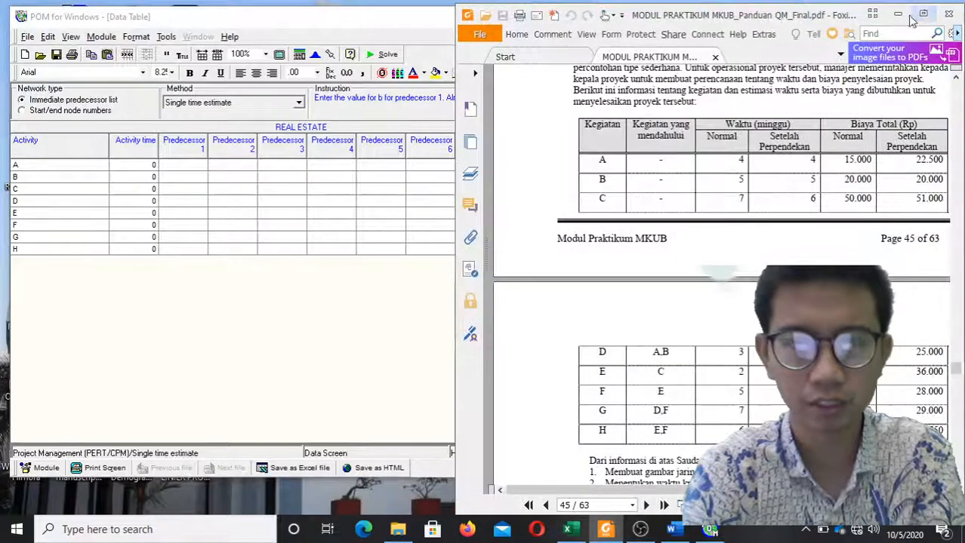
left_click(391, 30)
left_click_drag(594, 224, 502, 228)
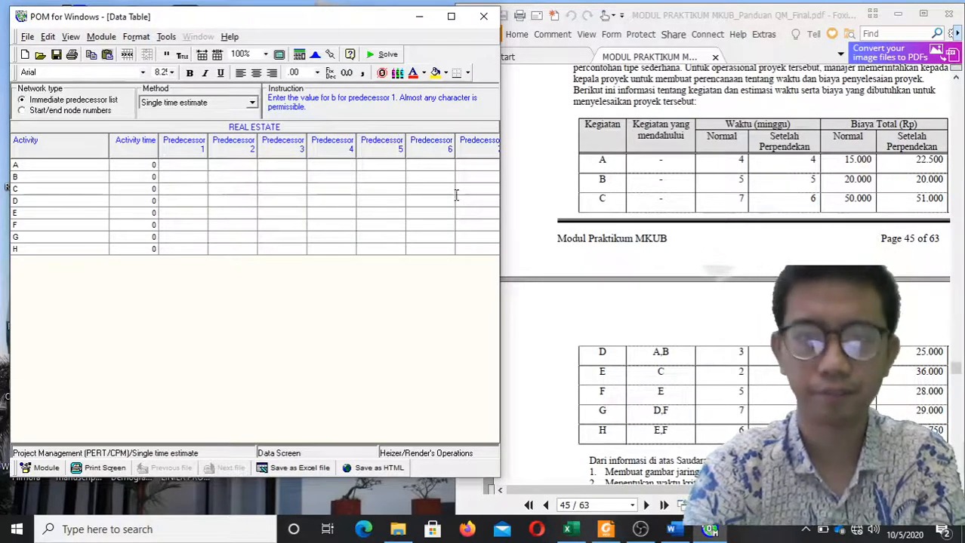
Enter the normal activity times from the PDF for the first four activities: A 4, B 5, C 7 and D 3.
left_click(130, 164)
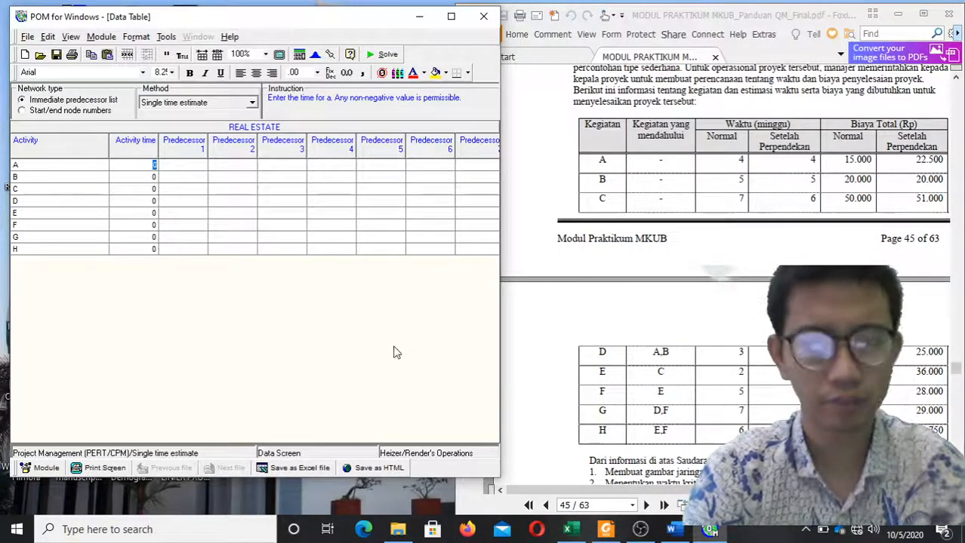
type("4")
key("Return")
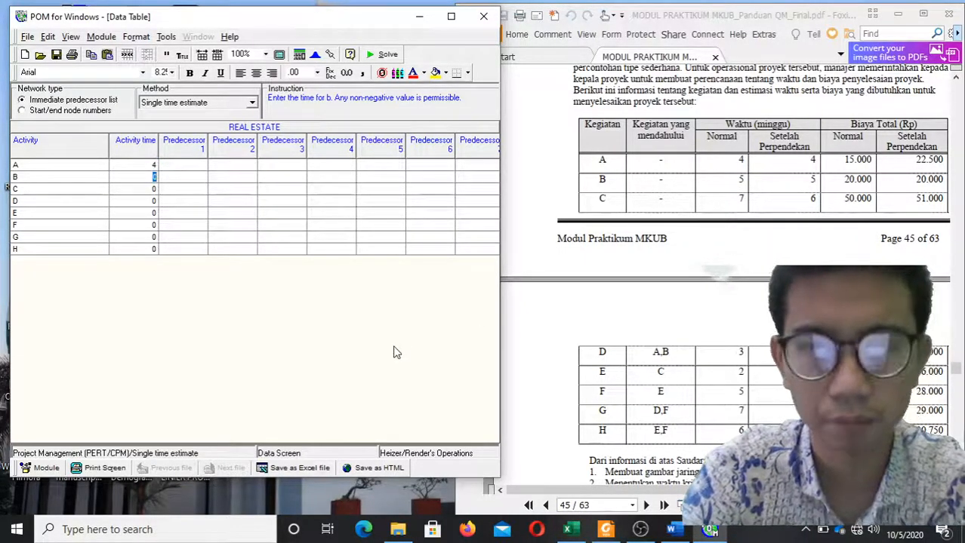
type("5")
key("Return")
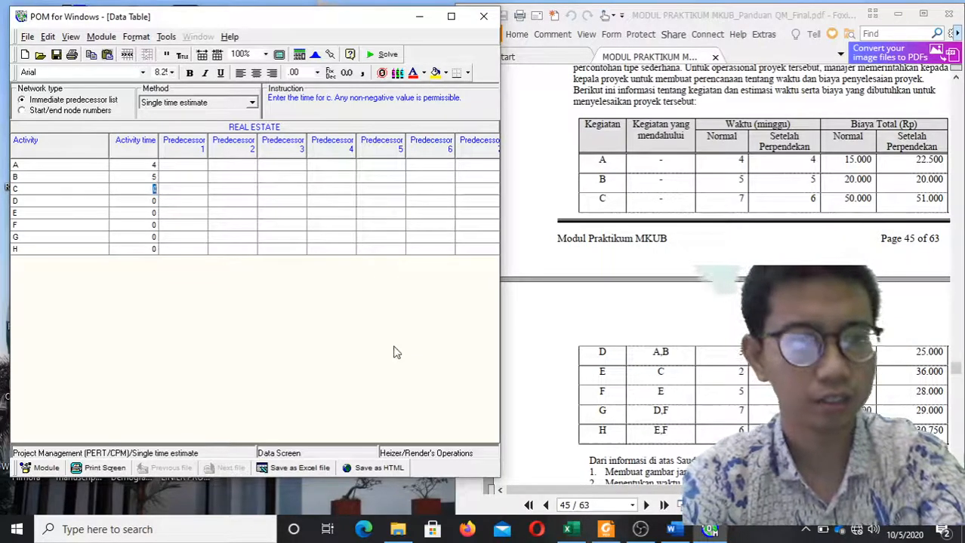
type("7")
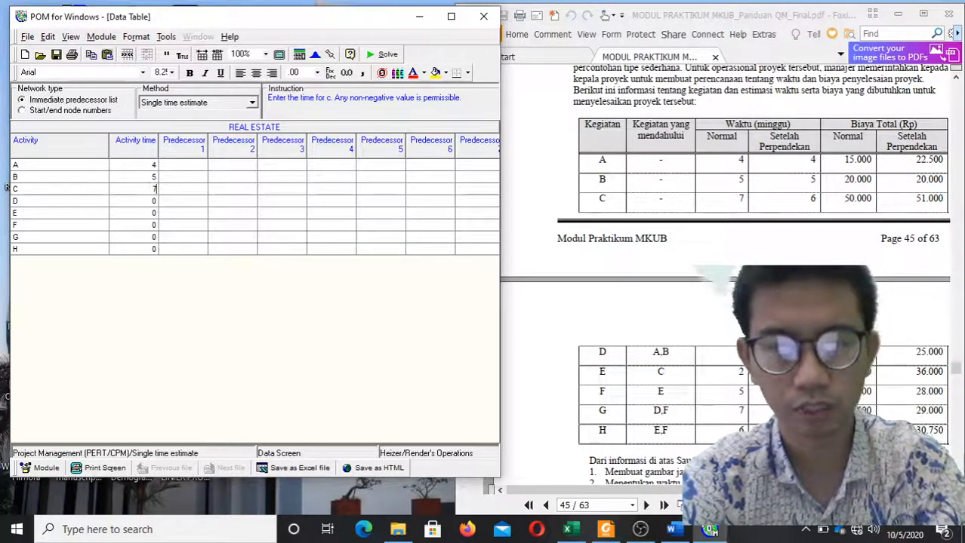
key("Return")
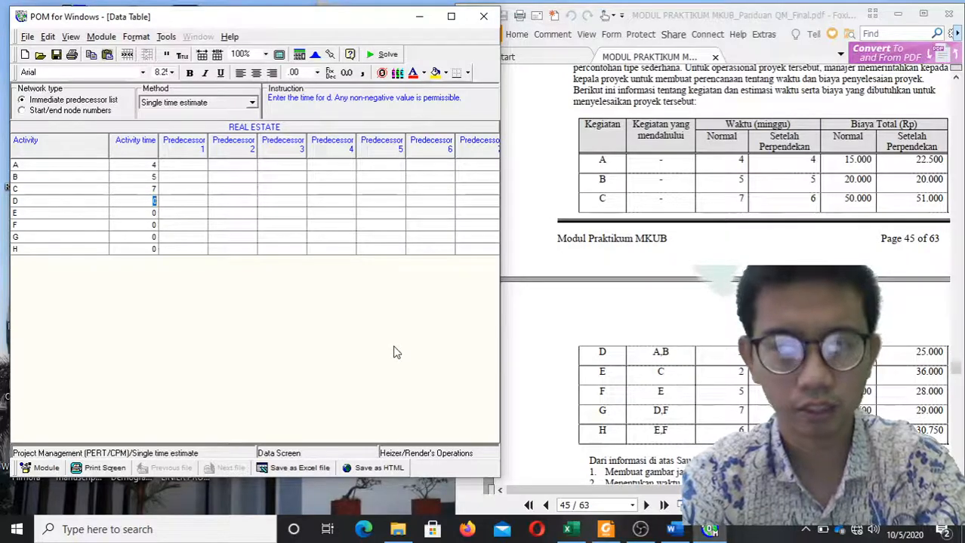
type("3")
key("Return")
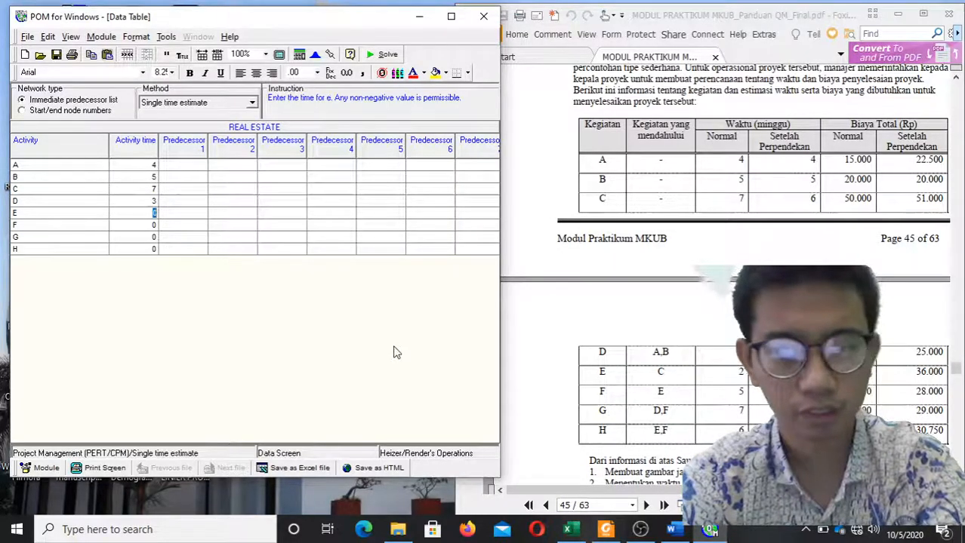
Fill in the remaining normal activity times: E 2, F 5, G 7 and H 6.
type("2")
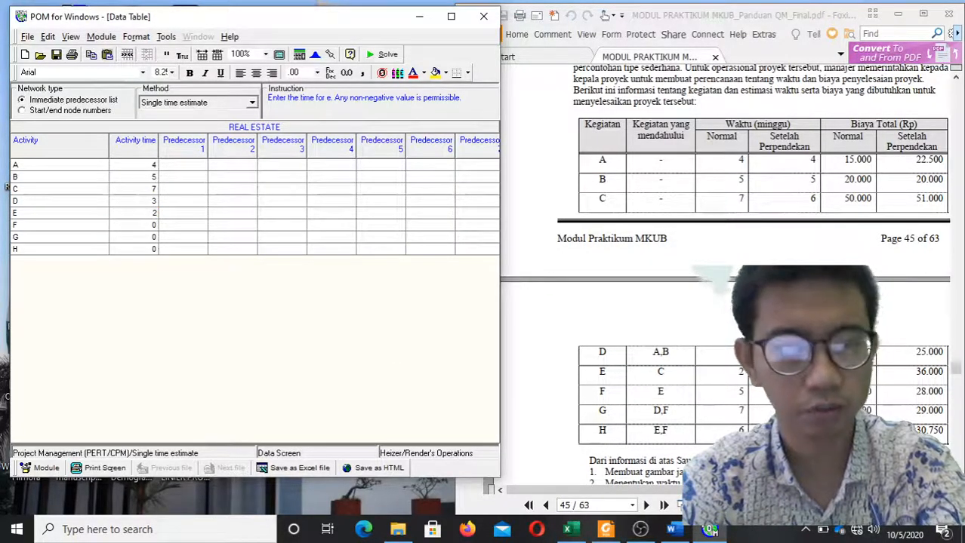
key("Return")
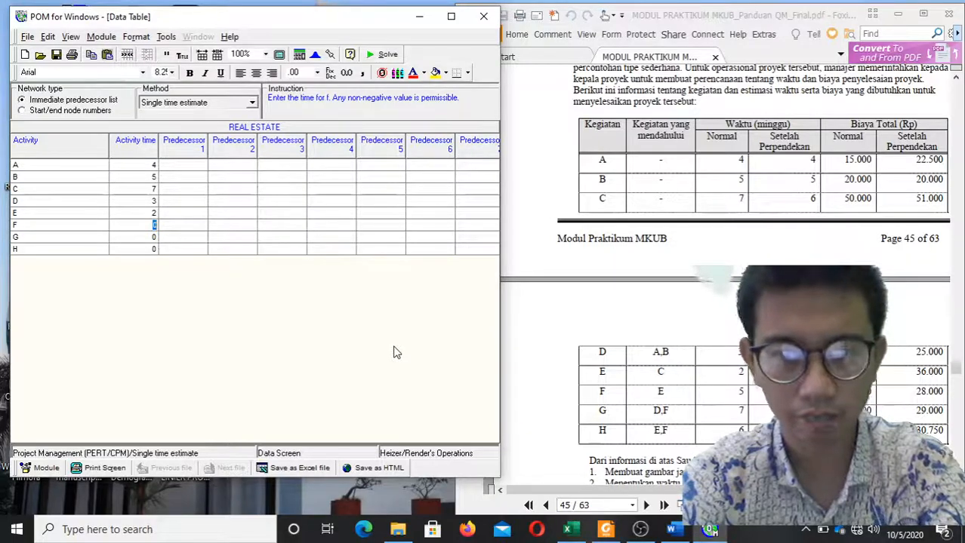
type("5")
key("Return")
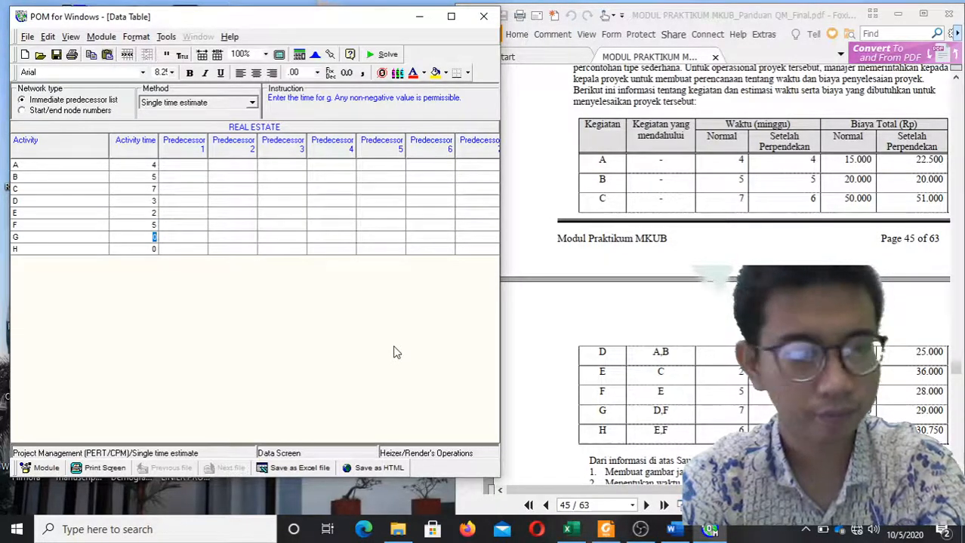
type("7")
key("Return")
type("6")
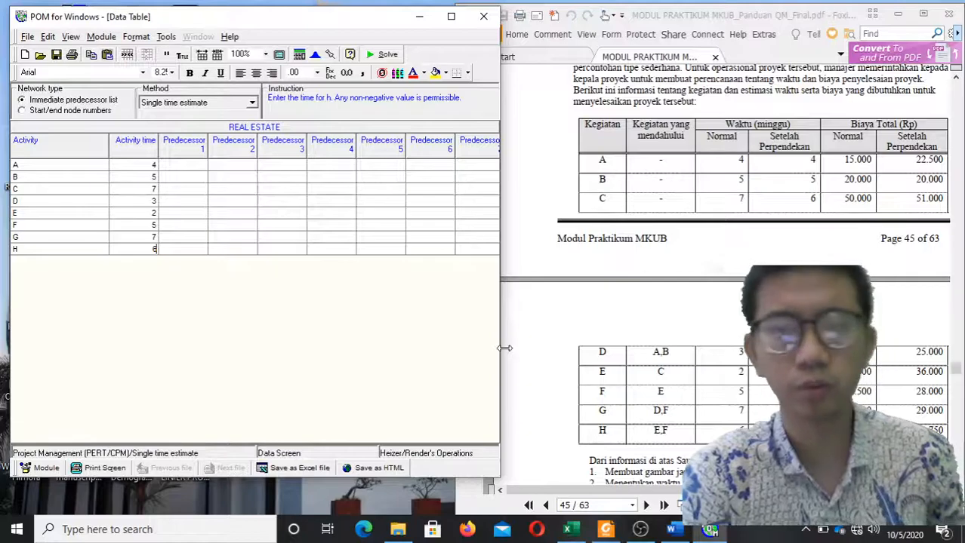
Enter the immediate predecessors: A and B for D, C for E, E for F, D and F for G, E and F for H.
left_click(196, 201)
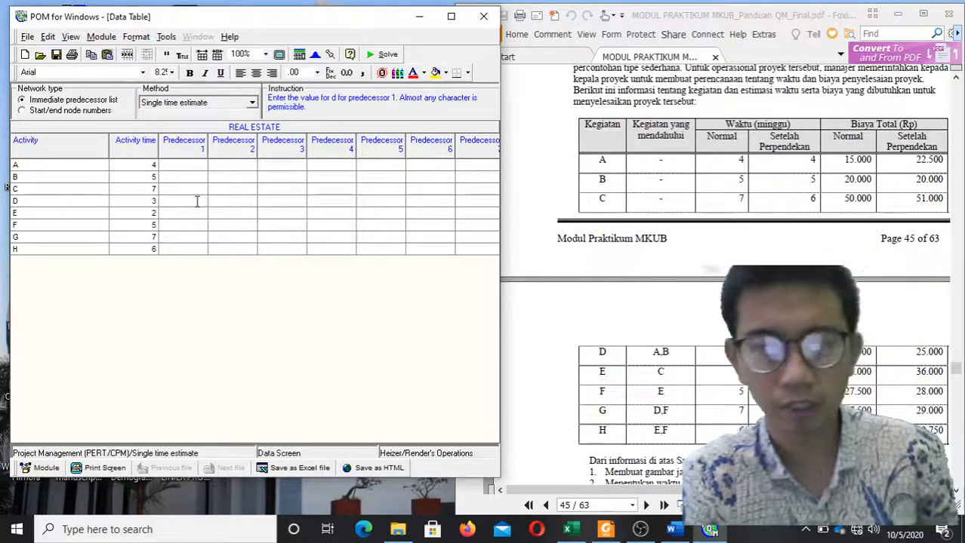
type("A")
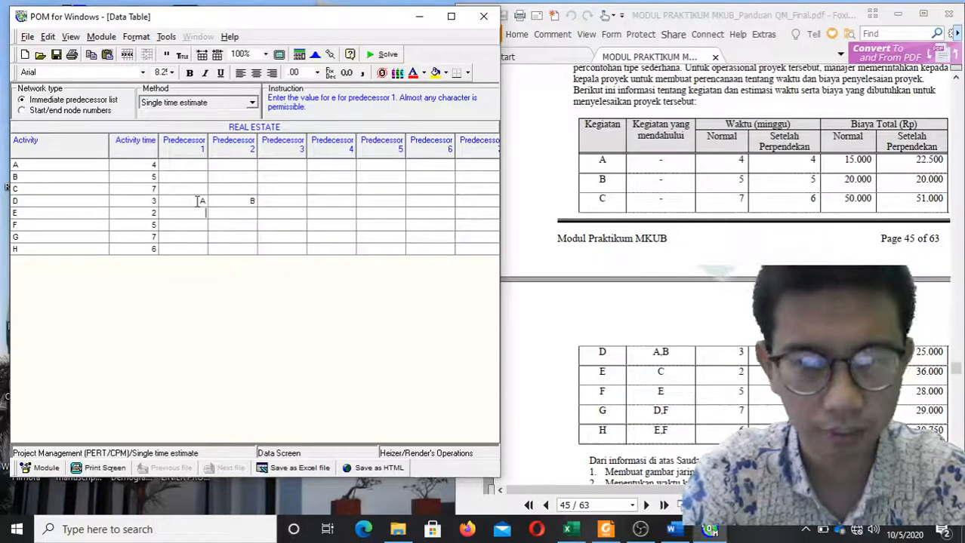
key("Down")
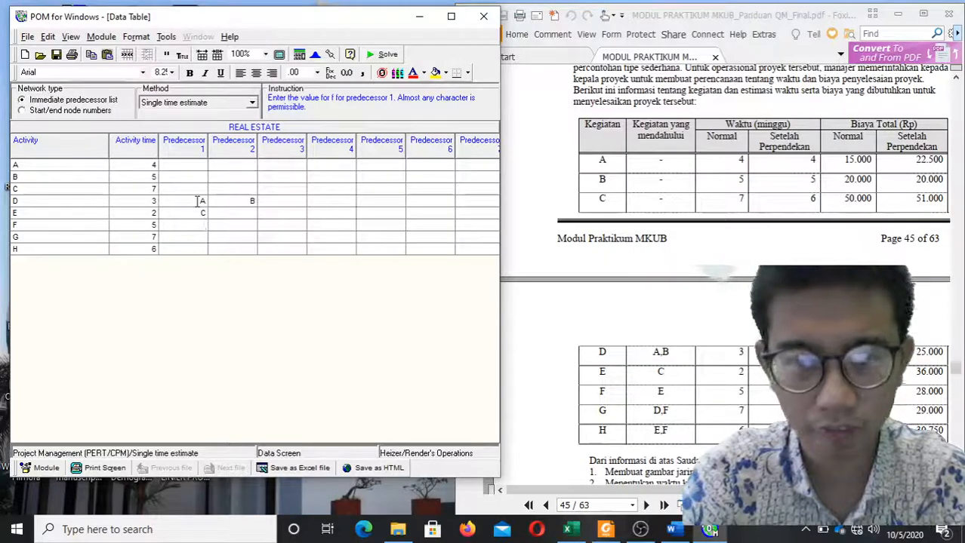
type("E")
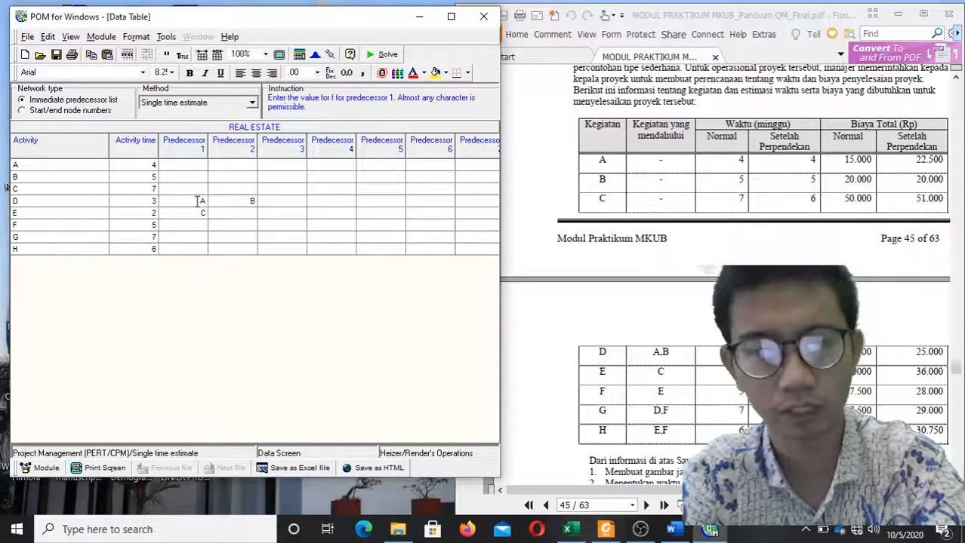
key("Down")
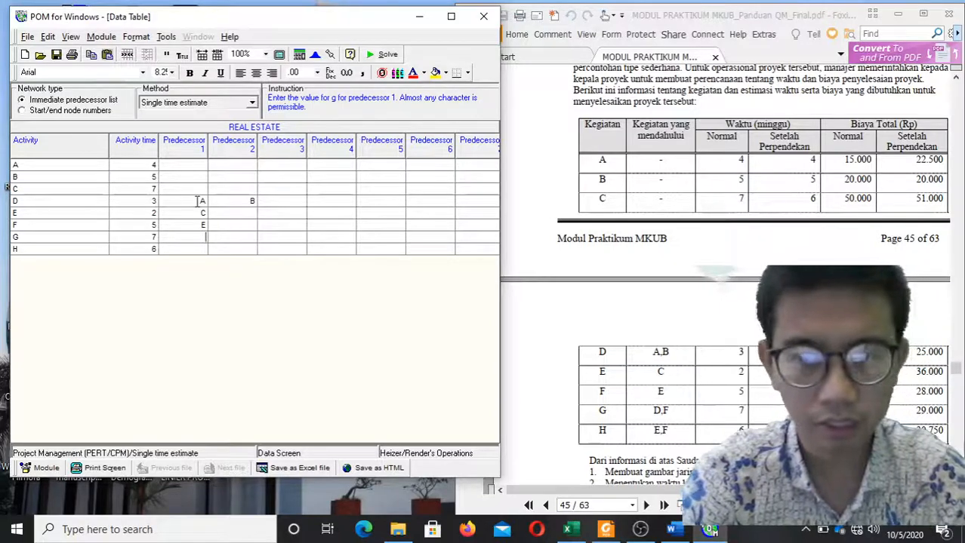
type("D")
key("Tab")
key("Down")
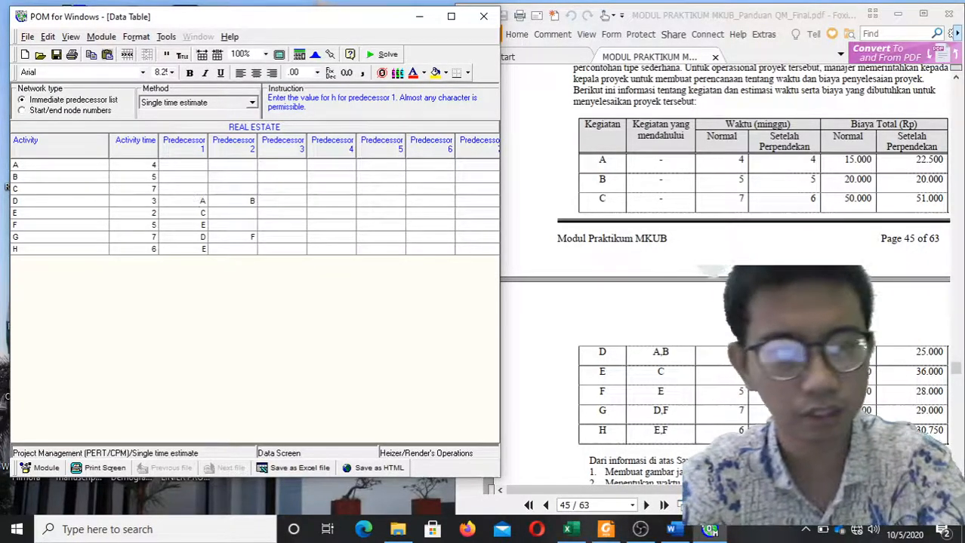
type("E")
key("Tab")
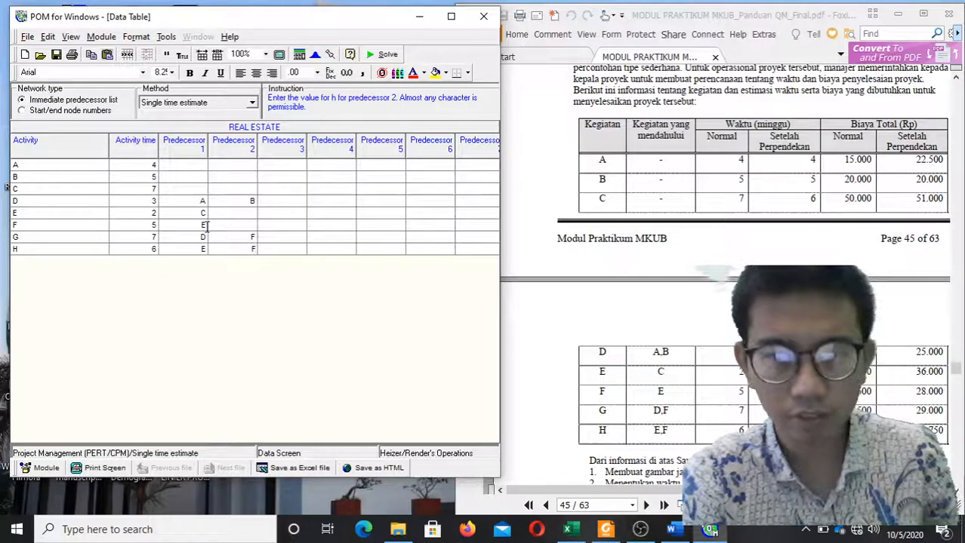
Maximize the data table window, solve the REAL ESTATE problem and check the project's total time in the results.
left_click(452, 16)
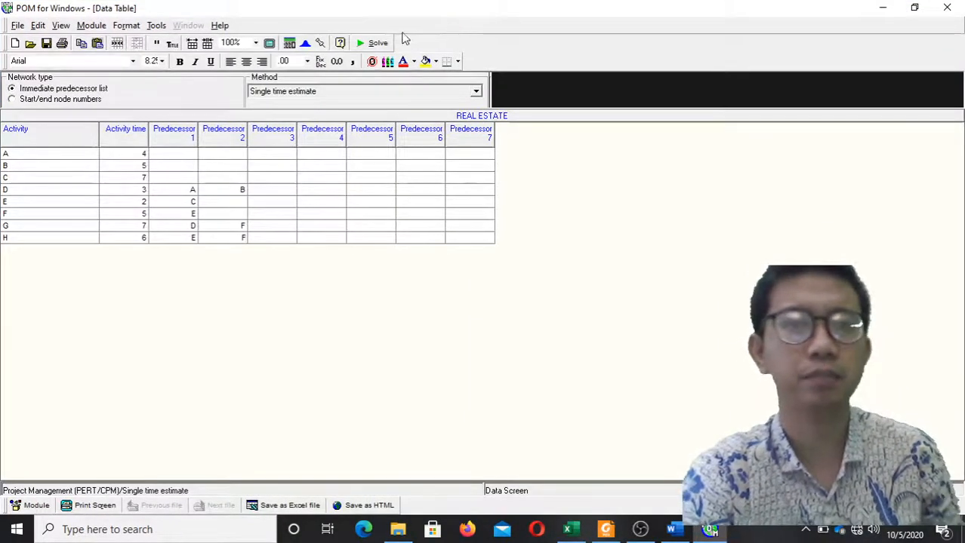
left_click(377, 43)
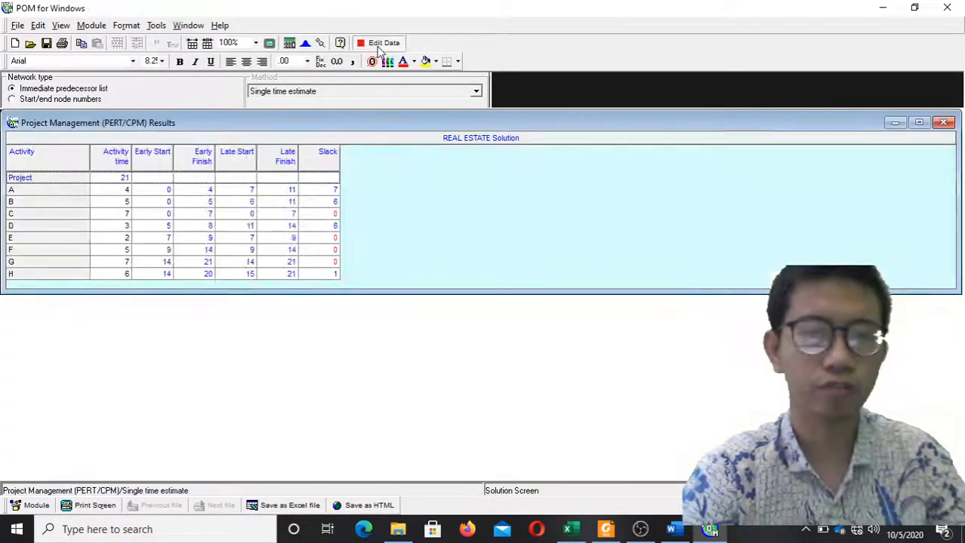
left_click(365, 214)
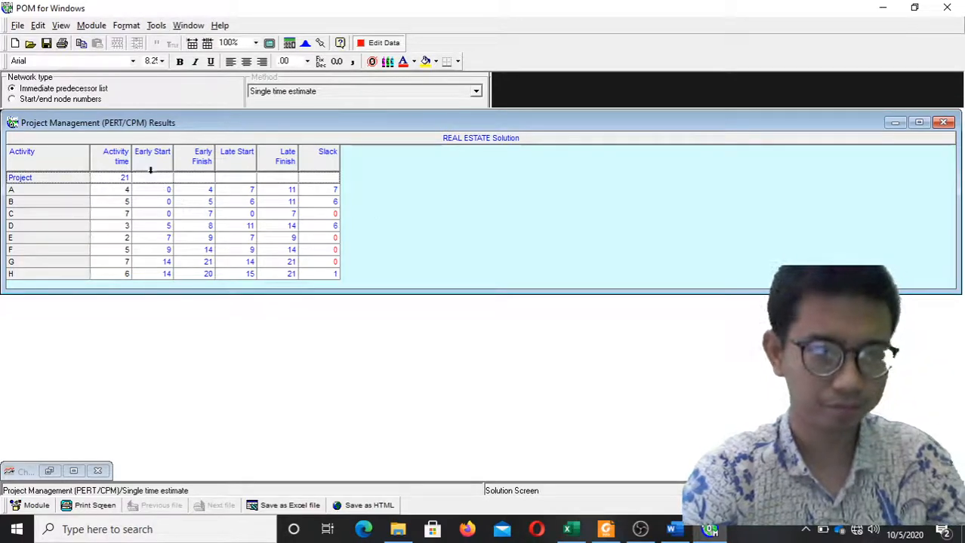
left_click(123, 152)
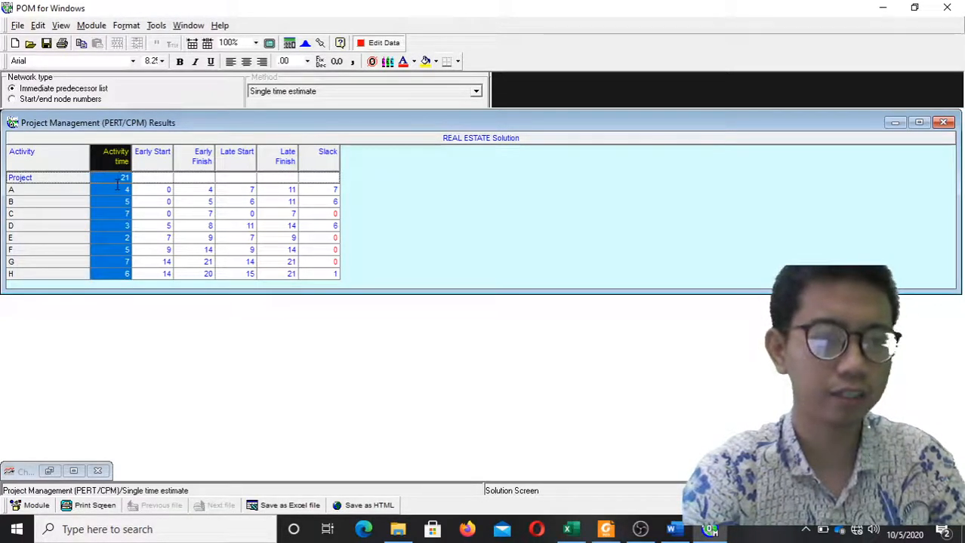
left_click(115, 177)
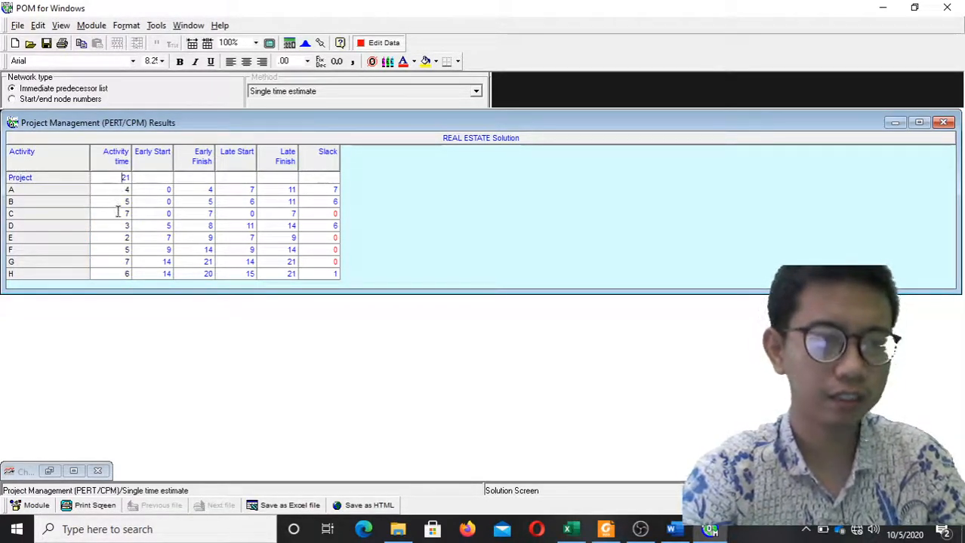
left_click(119, 176)
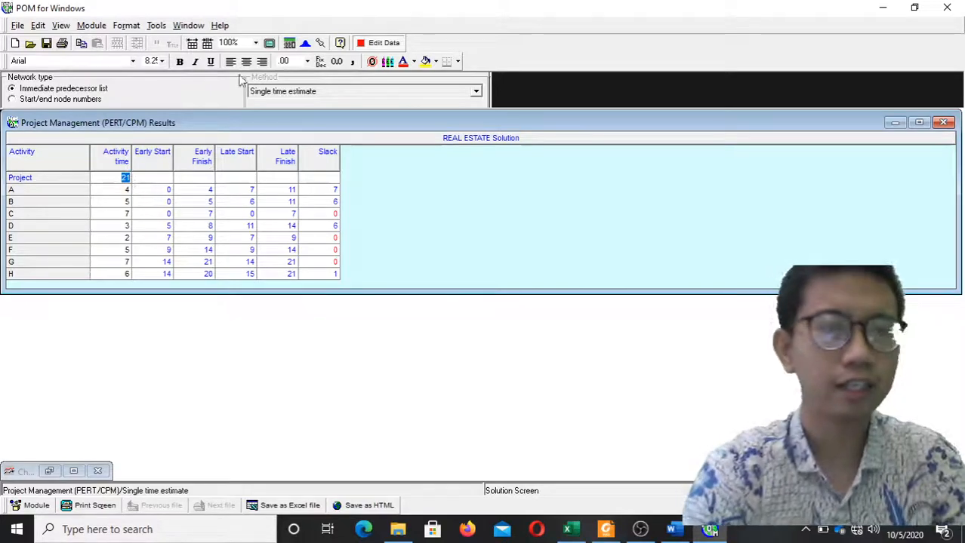
View the solution charts: the Gantt charts for early, late, and combined early and late times, and the Precedence Graph.
left_click(199, 30)
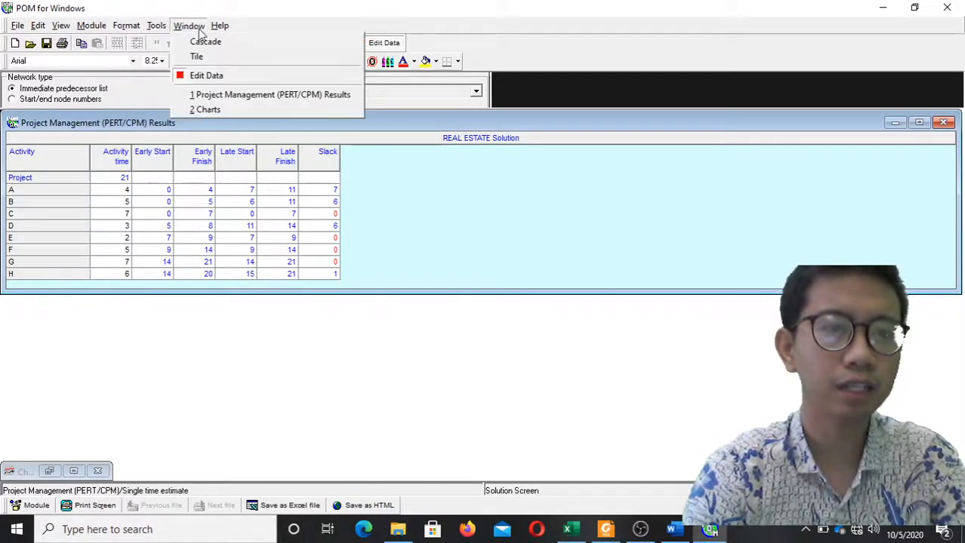
left_click(232, 109)
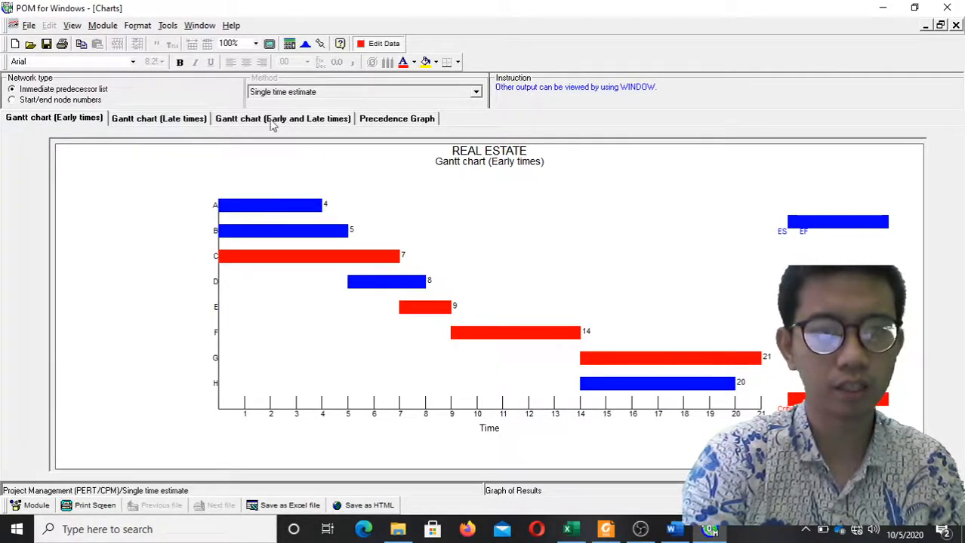
left_click(178, 124)
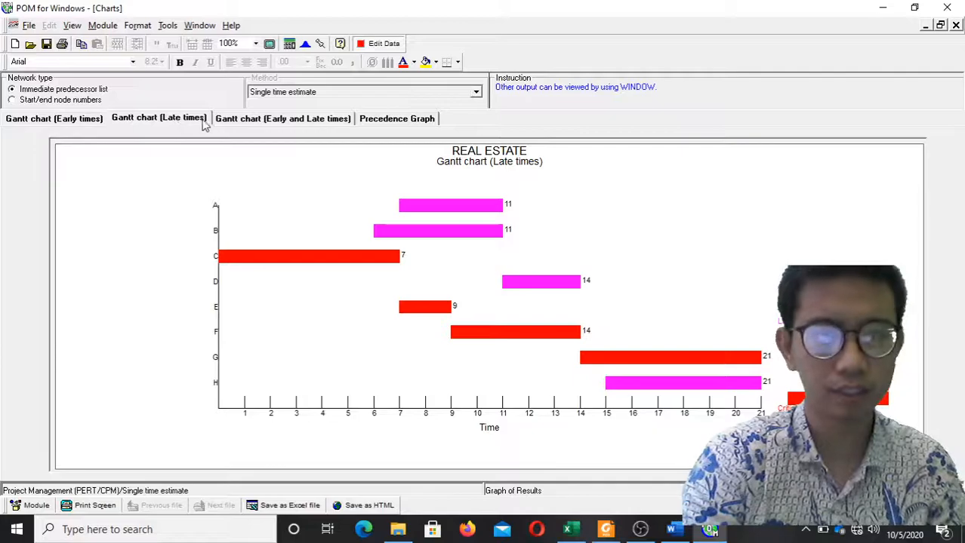
left_click(235, 121)
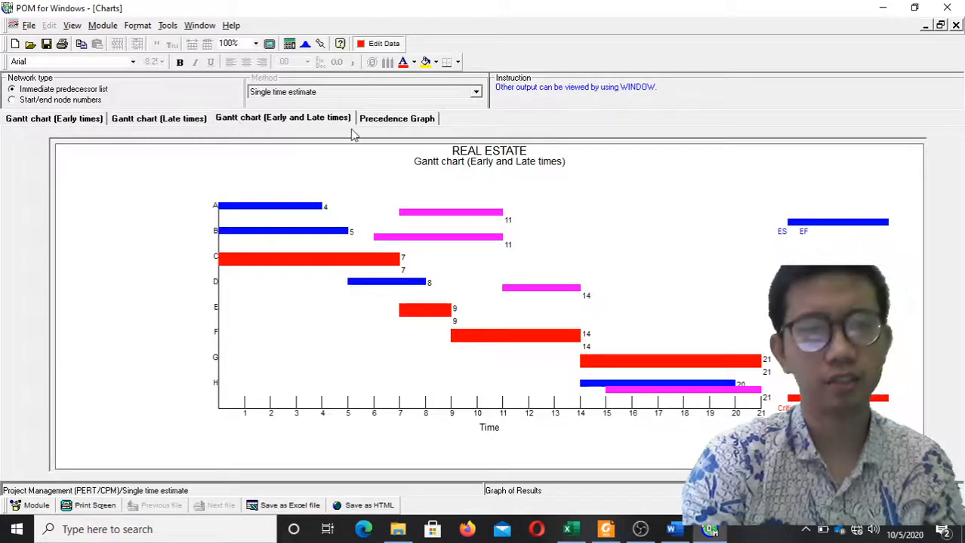
left_click(396, 123)
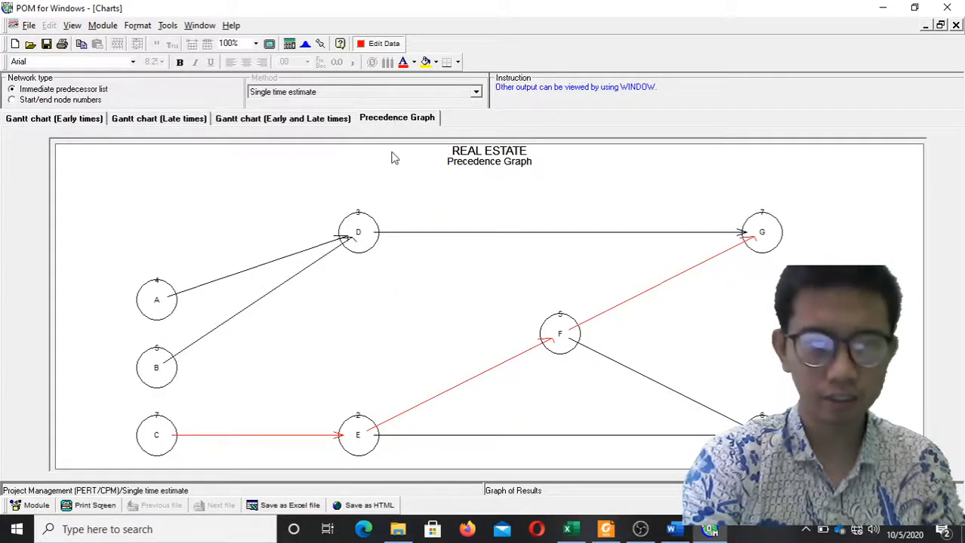